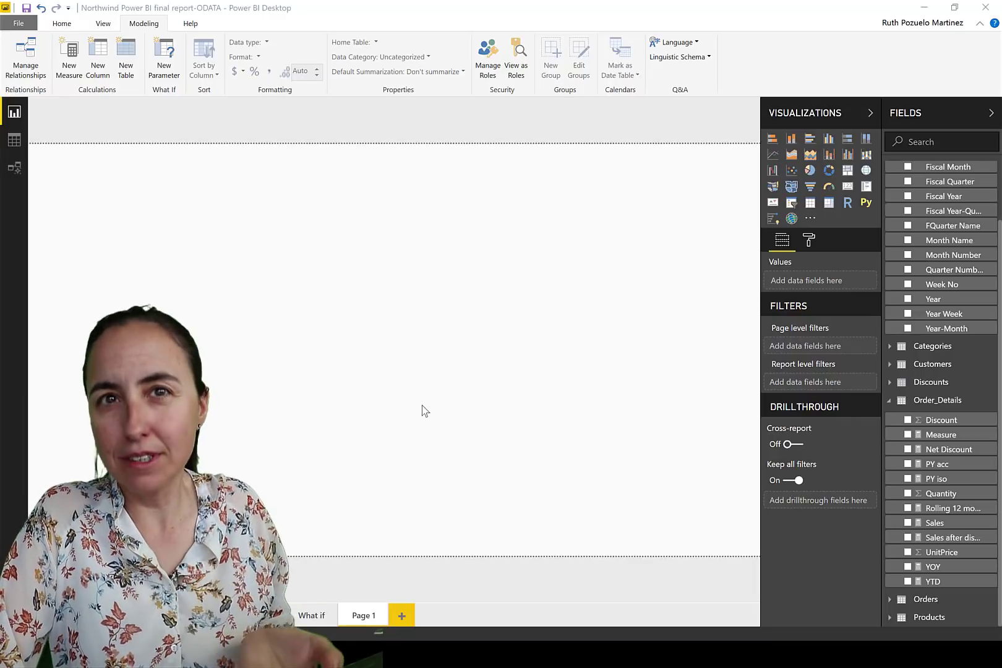
Build a table of Sales by Week No, centre it, and drop the Year field on the canvas.
{"action": "scroll", "coordinate": [958, 303], "scroll_direction": "up", "scroll_amount": 2}
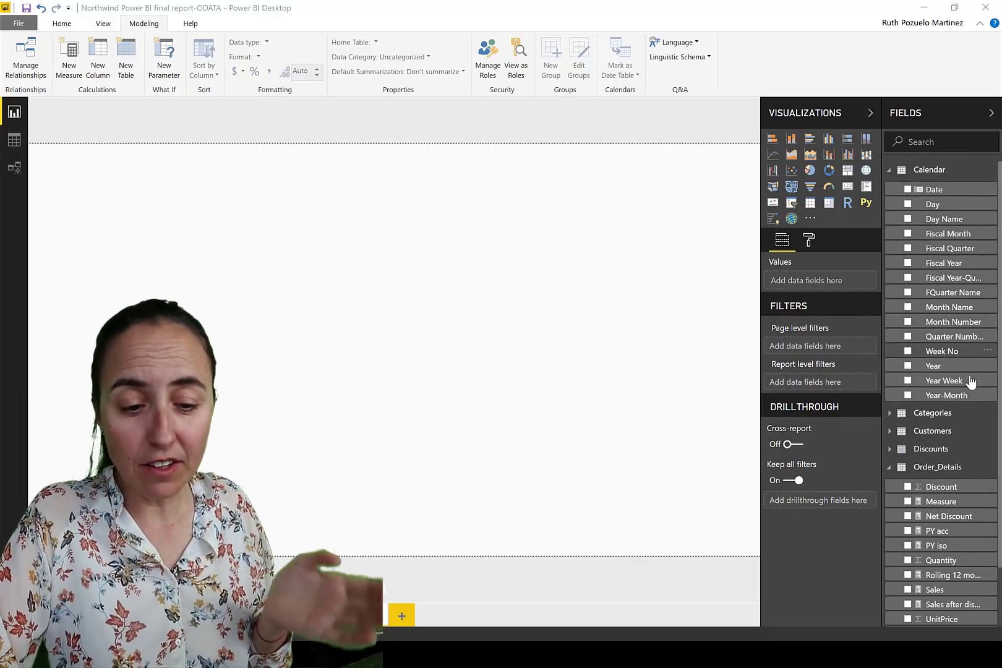
{"action": "left_click_drag", "start_coordinate": [934, 351], "coordinate": [430, 286]}
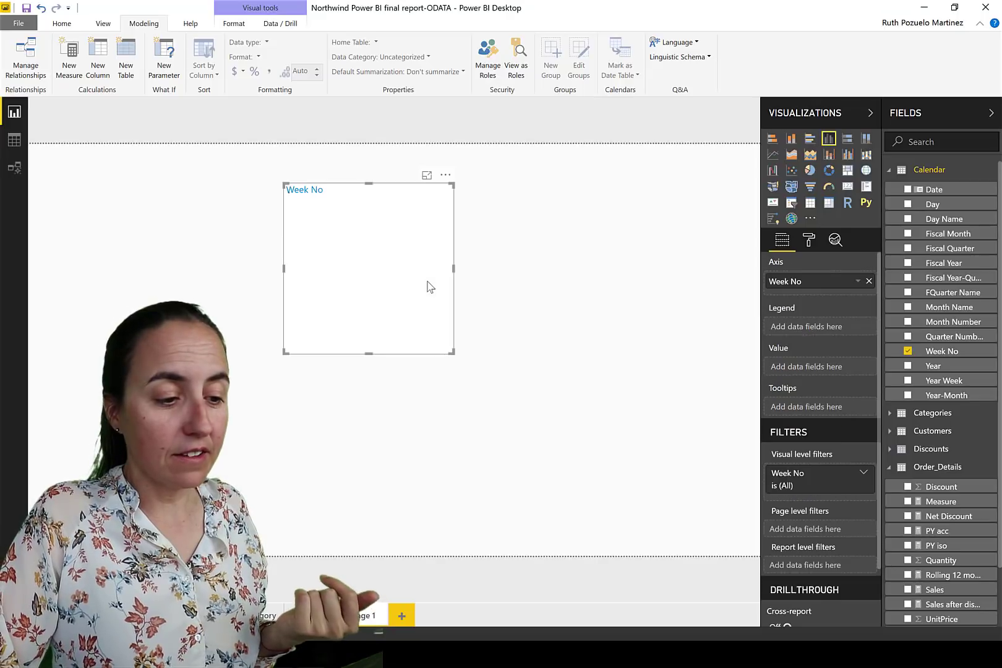
{"action": "left_click", "coordinate": [810, 203]}
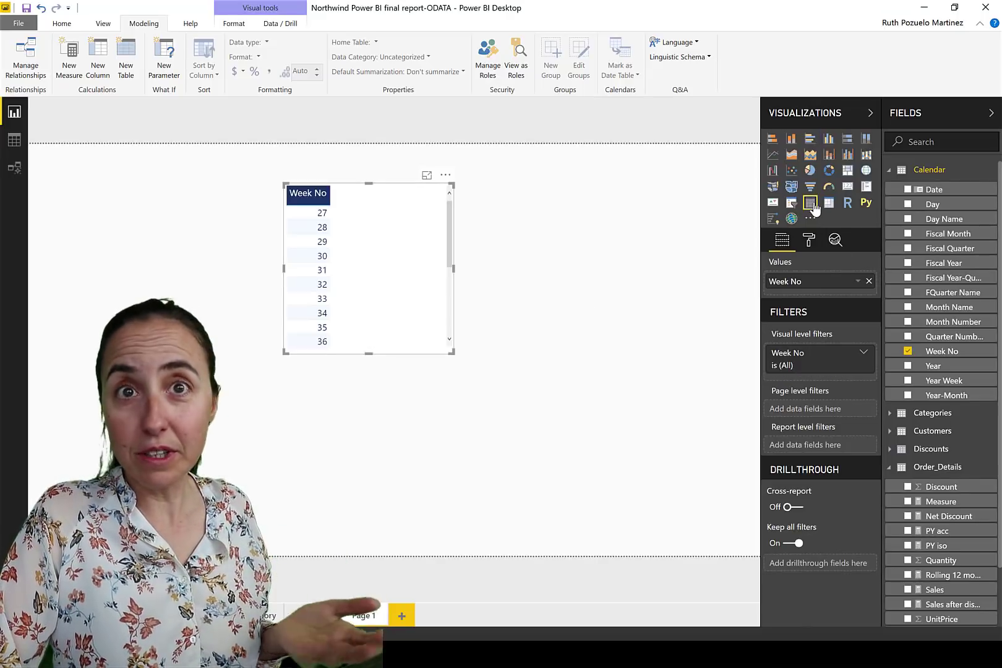
{"action": "scroll", "coordinate": [940, 532], "scroll_direction": "down", "scroll_amount": 2}
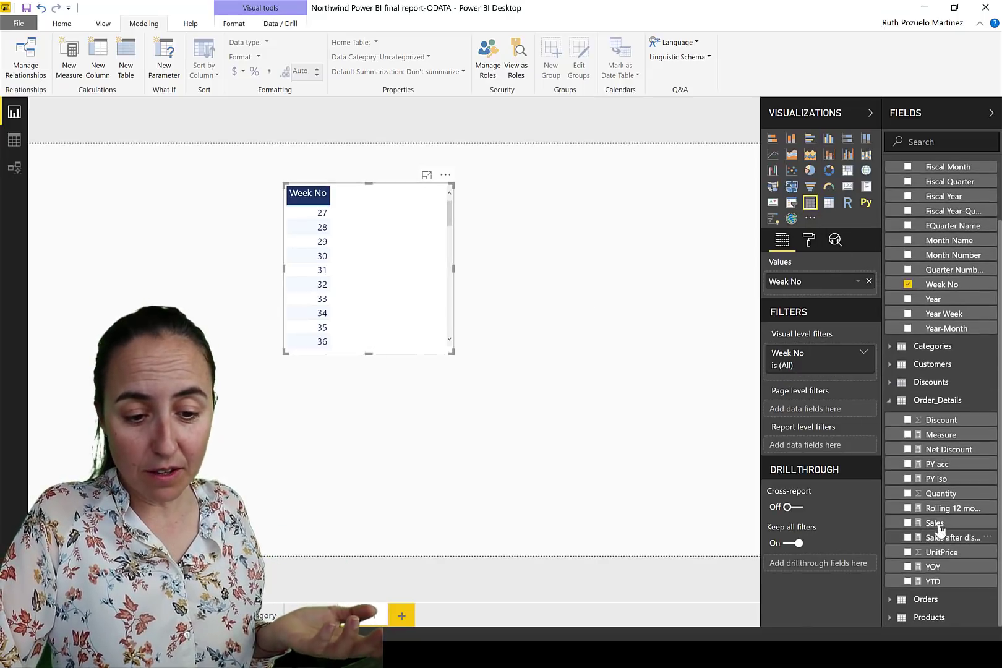
{"action": "left_click_drag", "start_coordinate": [939, 525], "coordinate": [371, 247]}
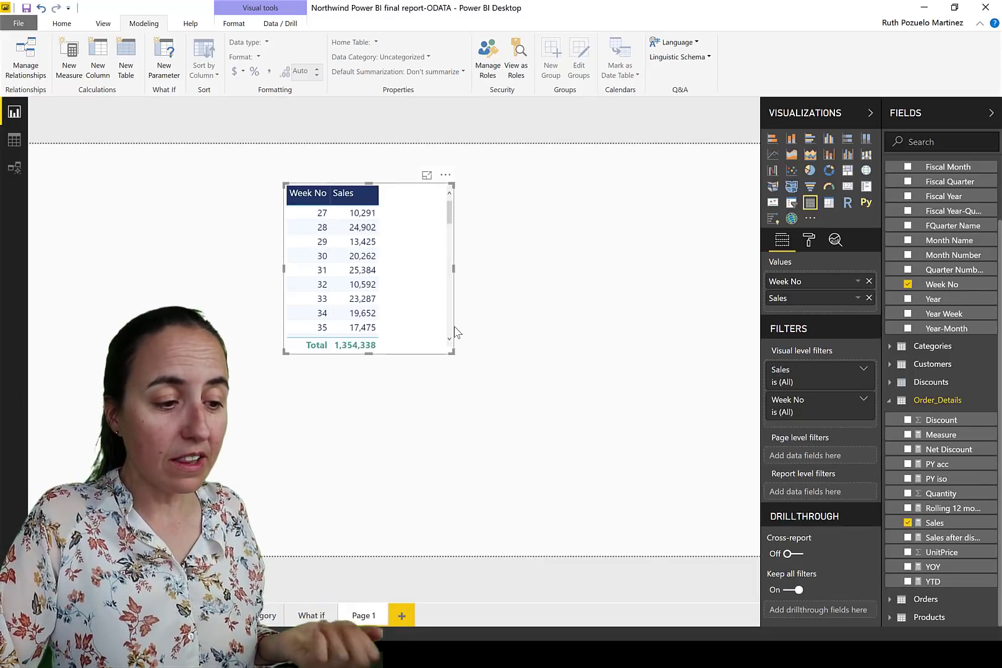
{"action": "left_click_drag", "start_coordinate": [448, 180], "coordinate": [535, 194]}
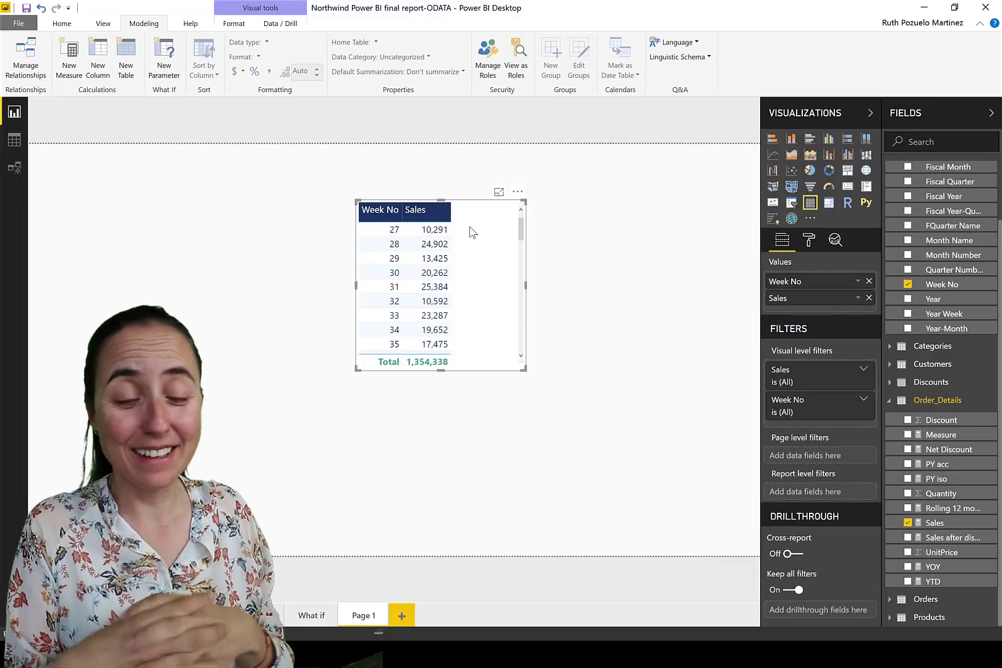
{"action": "left_click_drag", "start_coordinate": [944, 299], "coordinate": [148, 233]}
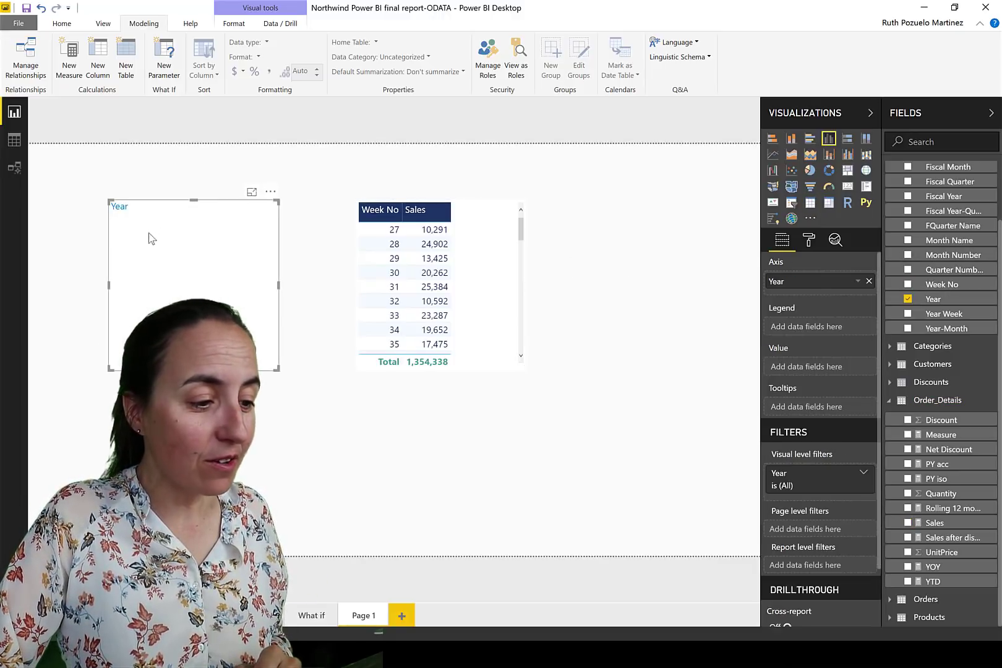
Turn the Year visual into a List slicer set to 1998, shrunk and placed top-left.
{"action": "left_click", "coordinate": [792, 203]}
{"action": "left_click", "coordinate": [269, 209]}
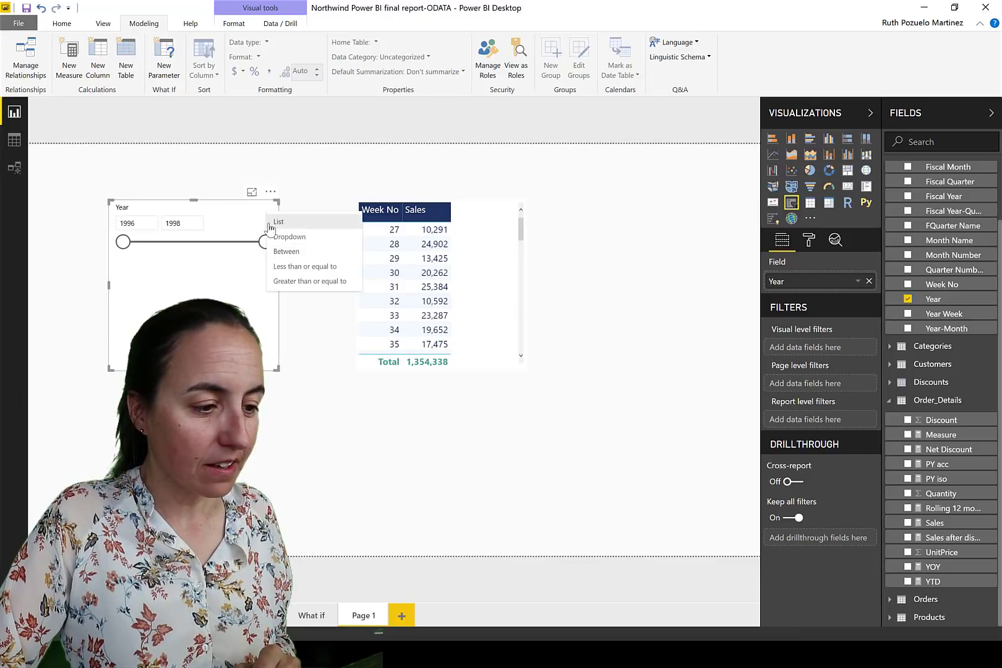
{"action": "left_click", "coordinate": [272, 222]}
{"action": "left_click", "coordinate": [141, 242]}
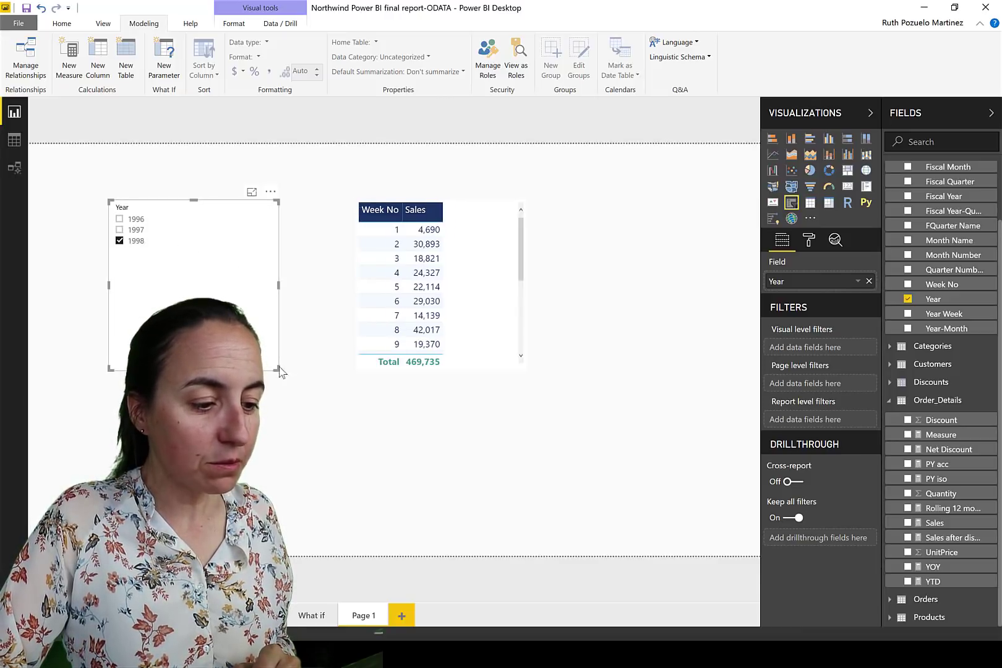
{"action": "left_click_drag", "start_coordinate": [278, 370], "coordinate": [177, 261]}
{"action": "left_click_drag", "start_coordinate": [165, 218], "coordinate": [163, 138]}
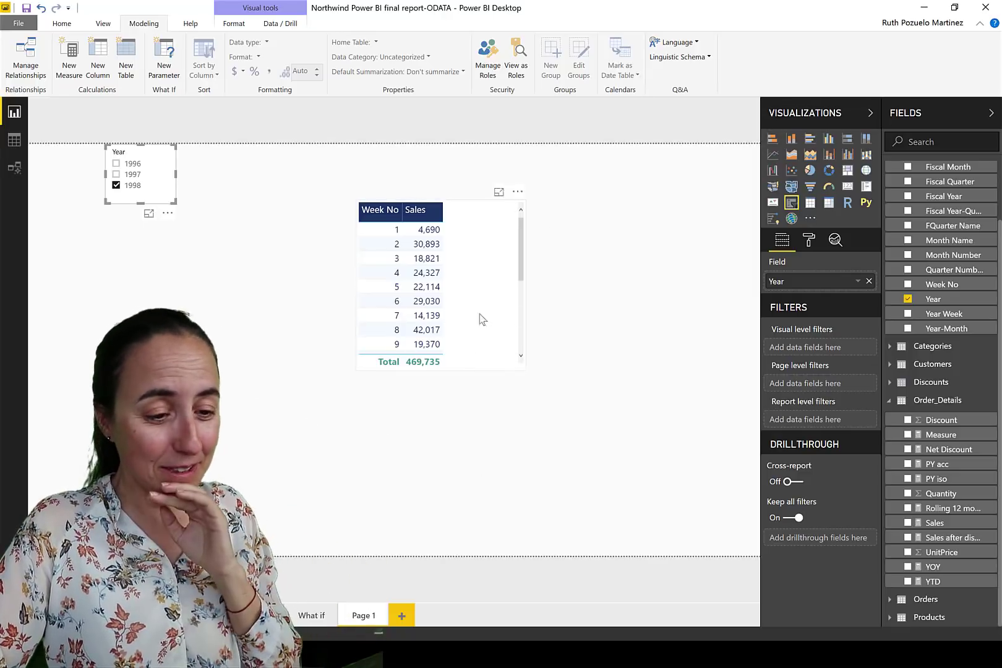
Create a new measure in Order_Details named Sales PW.
{"action": "right_click", "coordinate": [970, 400]}
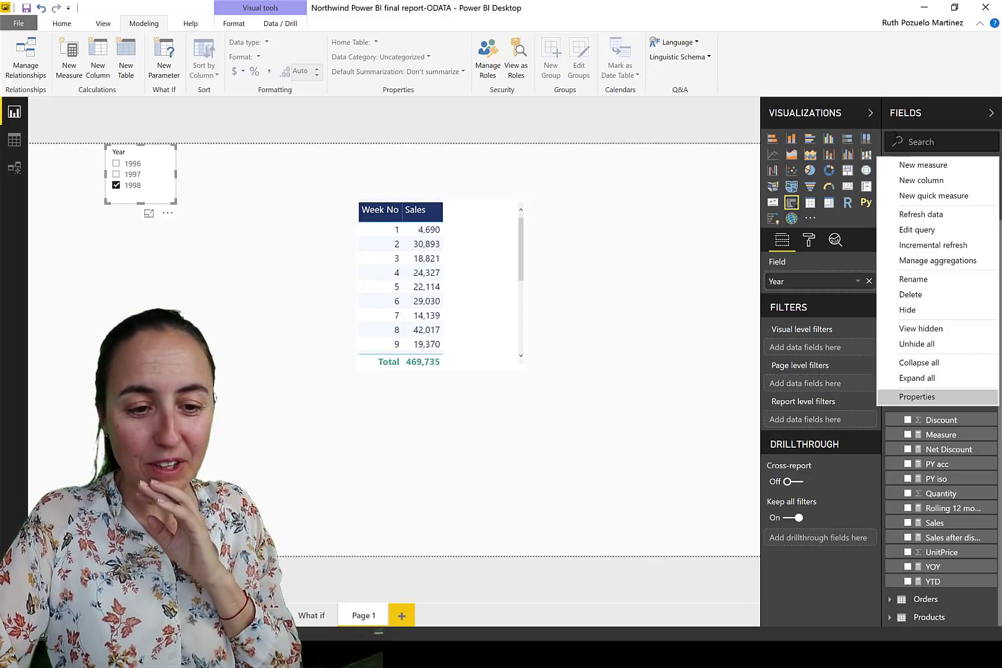
{"action": "left_click", "coordinate": [922, 165]}
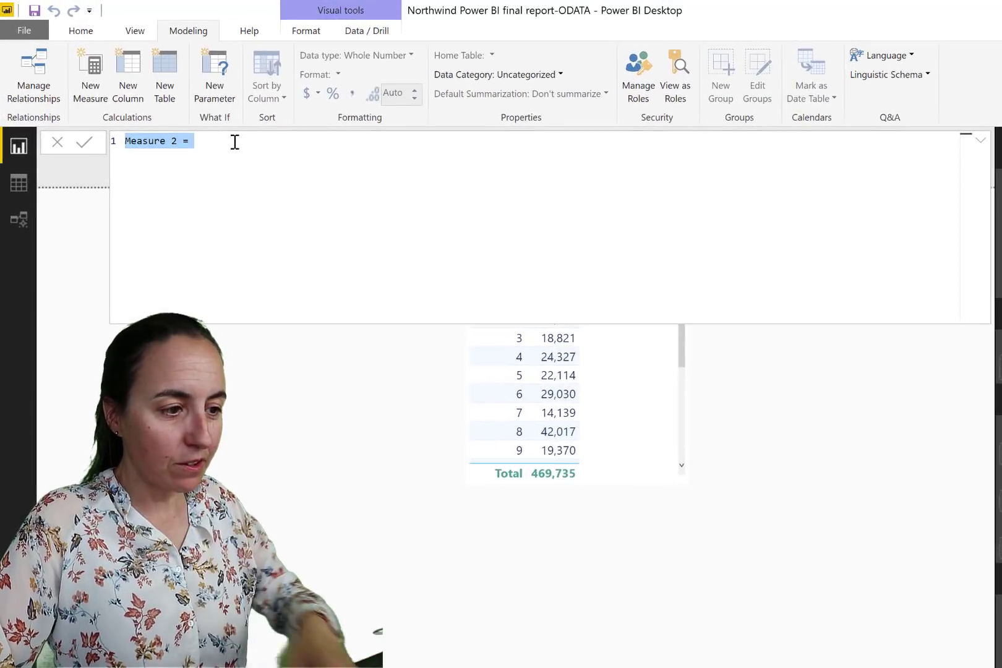
{"action": "key", "text": "End"}
{"action": "key", "text": "ctrl+a"}
{"action": "type", "text": "Sal"}
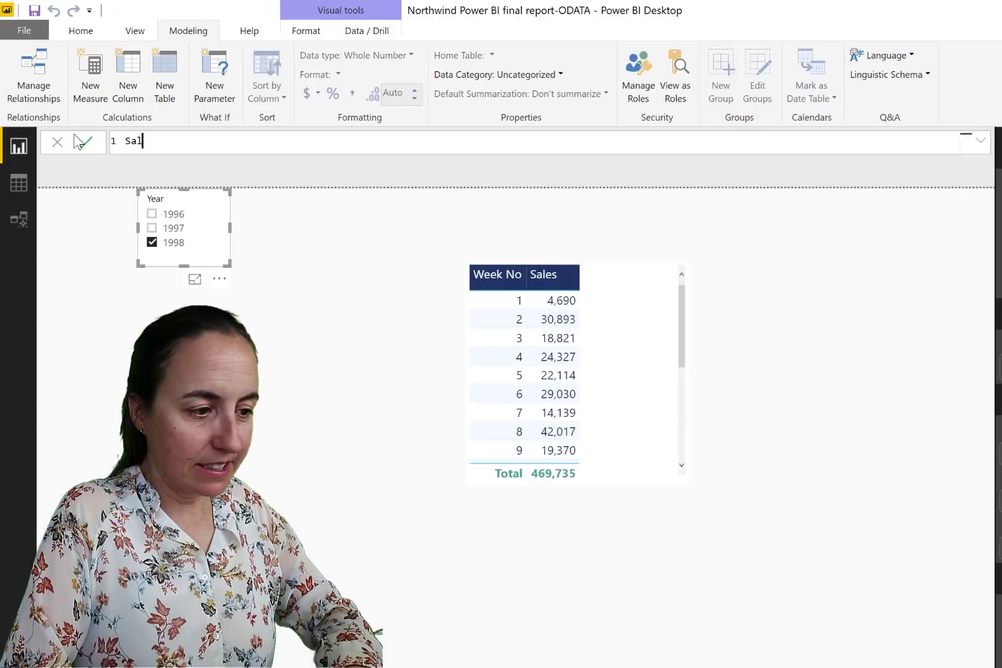
{"action": "type", "text": "es PW="}
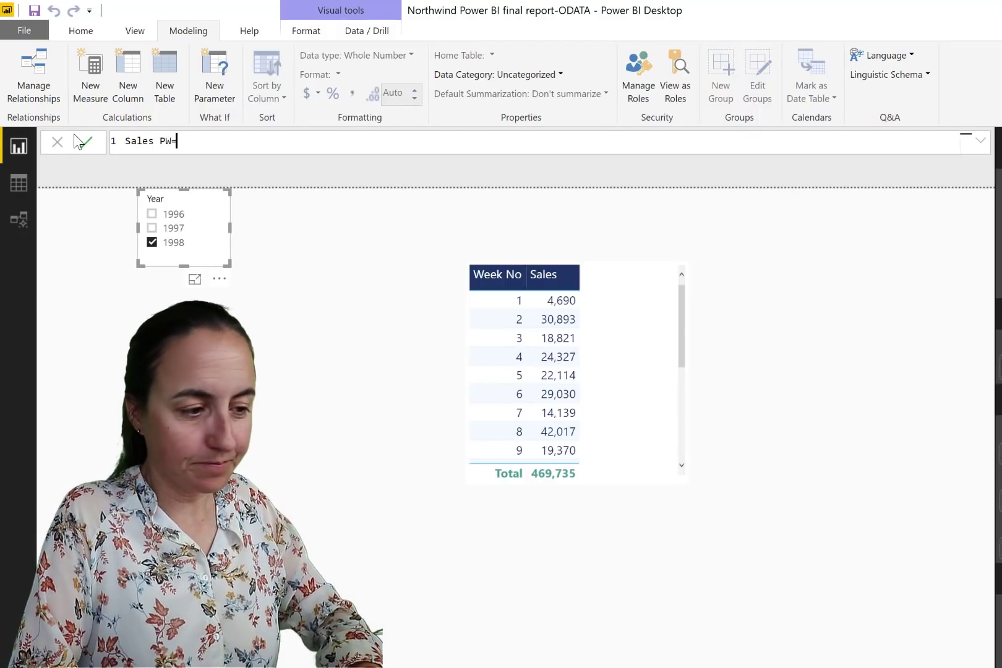
Begin the formula with CALCULATE([Sales], and FILTER( on the next line.
{"action": "key", "text": "shift+Return"}
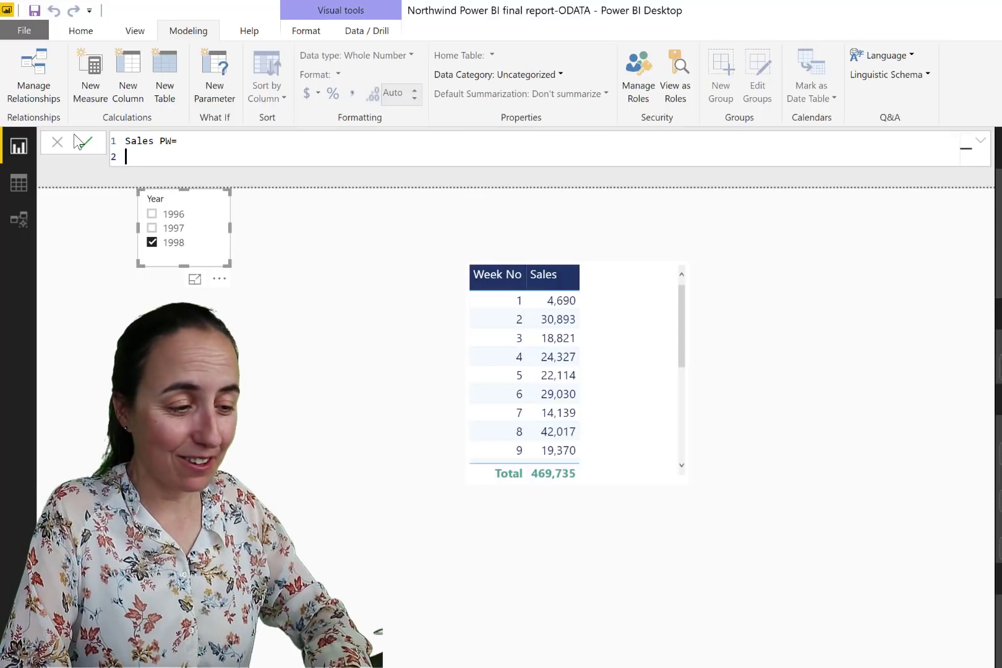
{"action": "type", "text": "cal"}
{"action": "key", "text": "Tab"}
{"action": "type", "text": "[sa"}
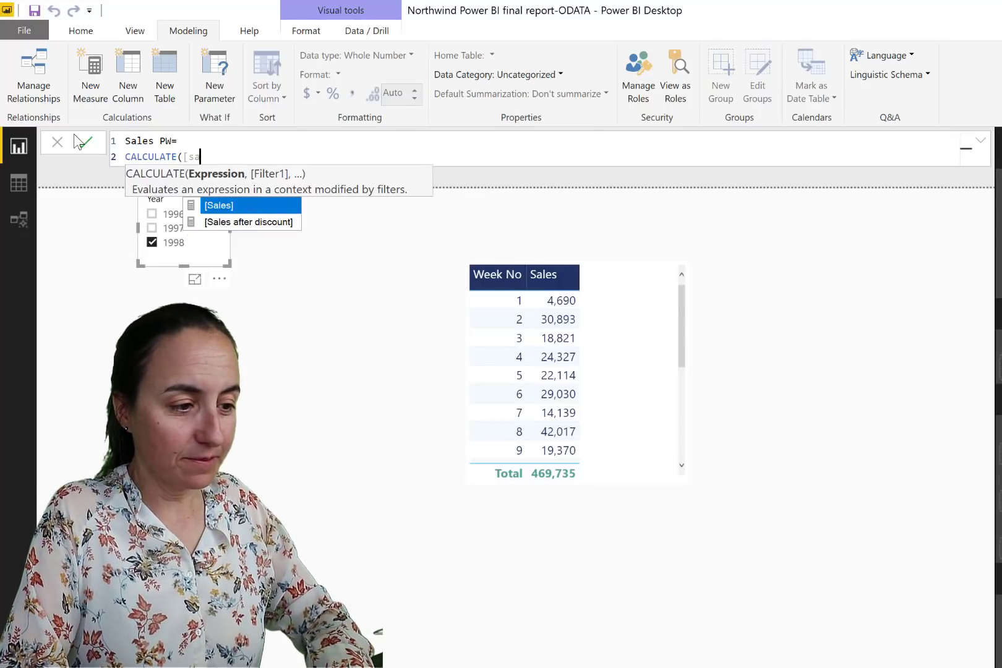
{"action": "key", "text": "Tab"}
{"action": "type", "text": ","}
{"action": "key", "text": "shift+Return"}
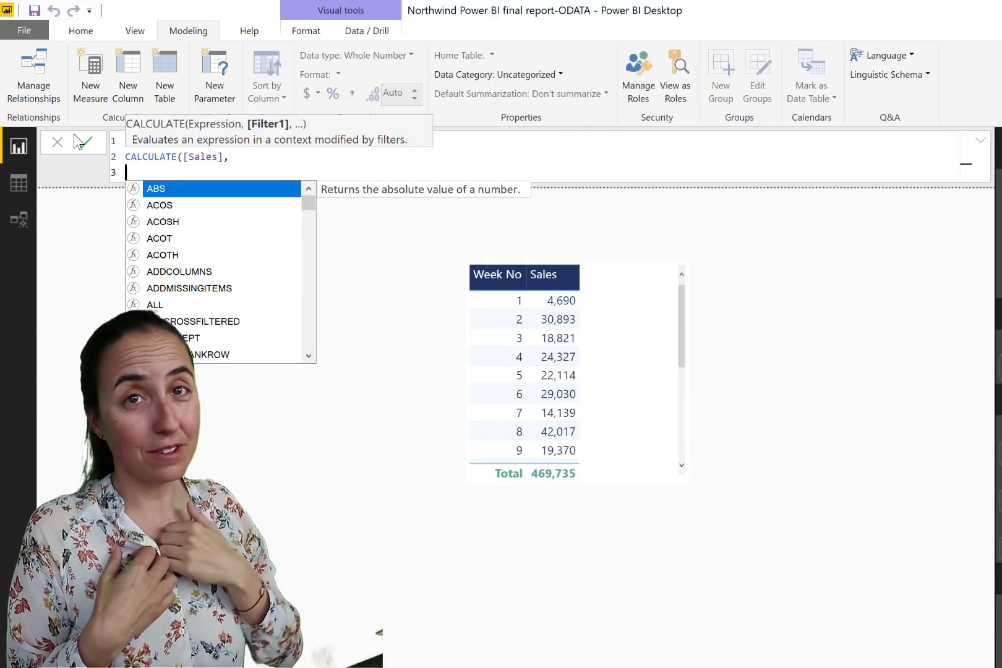
{"action": "type", "text": "FILTER("}
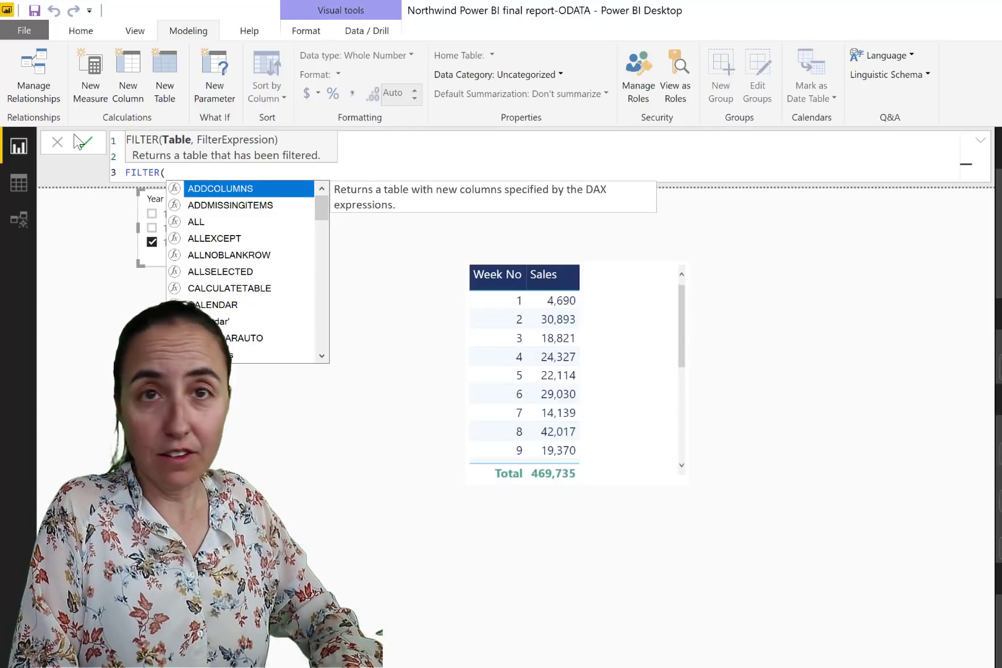
Use ALL('Calendar') as the table filtered by FILTER.
{"action": "type", "text": "ALL('"}
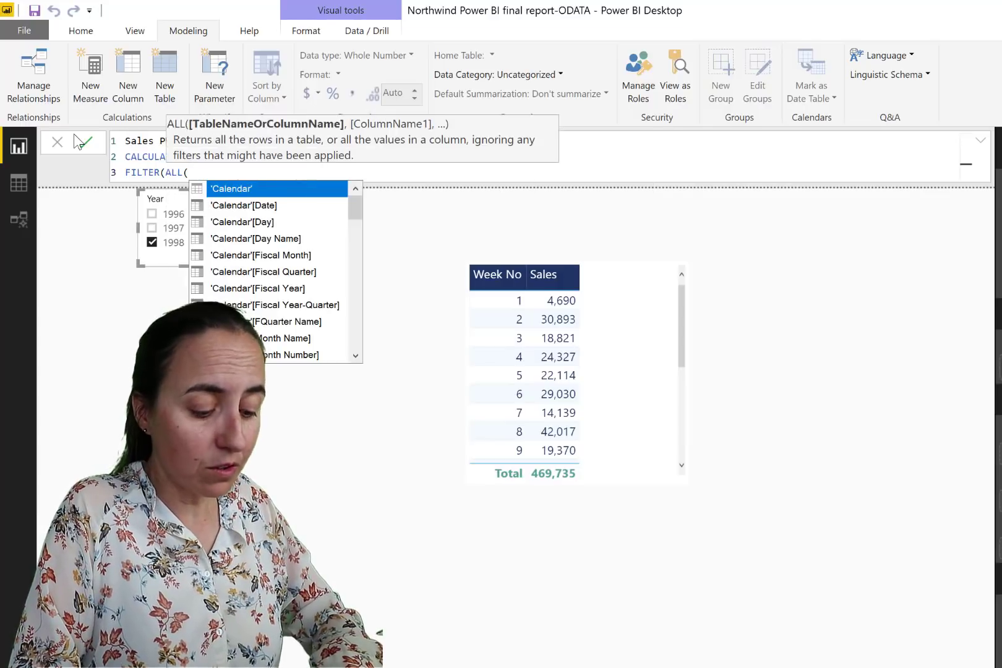
{"action": "key", "text": "Tab"}
{"action": "type", "text": "),"}
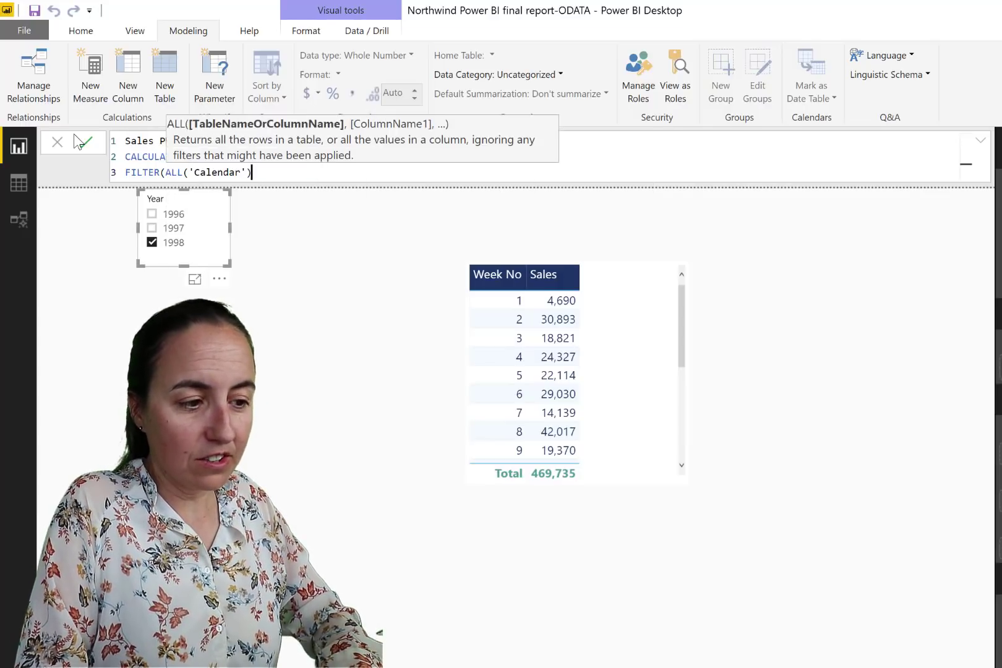
{"action": "key", "text": "shift+Return"}
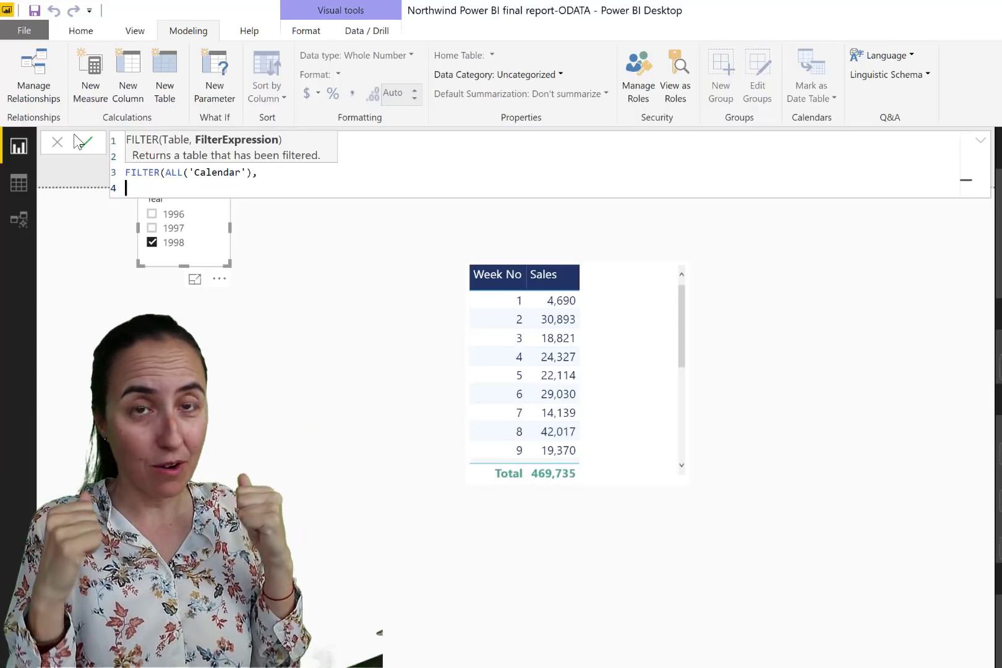
Start the condition 'Calendar'[Week No]=SELECTEDVALUE( on an indented fourth line.
{"action": "key", "text": "Tab"}
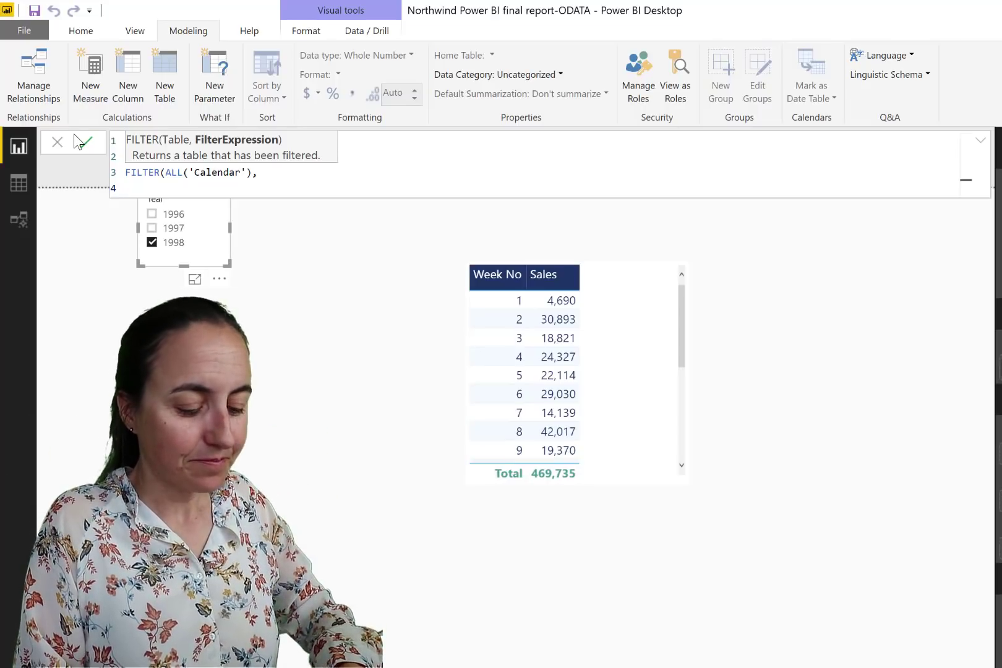
{"action": "type", "text": "ca"}
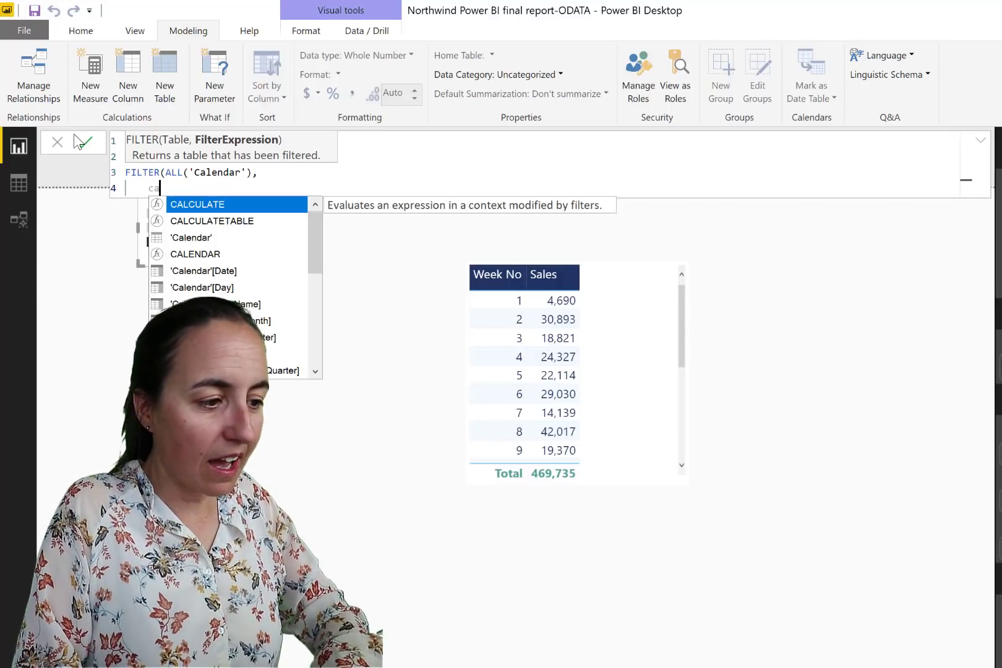
{"action": "key", "text": "BackSpace"}
{"action": "key", "text": "BackSpace"}
{"action": "type", "text": "wee"}
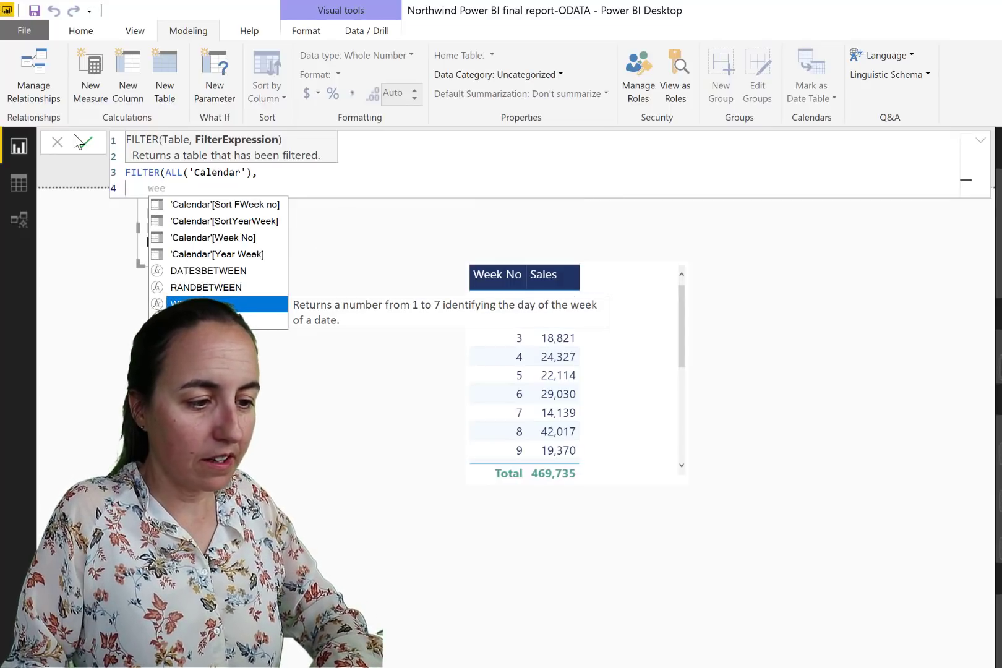
{"action": "key", "text": "Up"}
{"action": "key", "text": "Up"}
{"action": "key", "text": "Up"}
{"action": "key", "text": "Tab"}
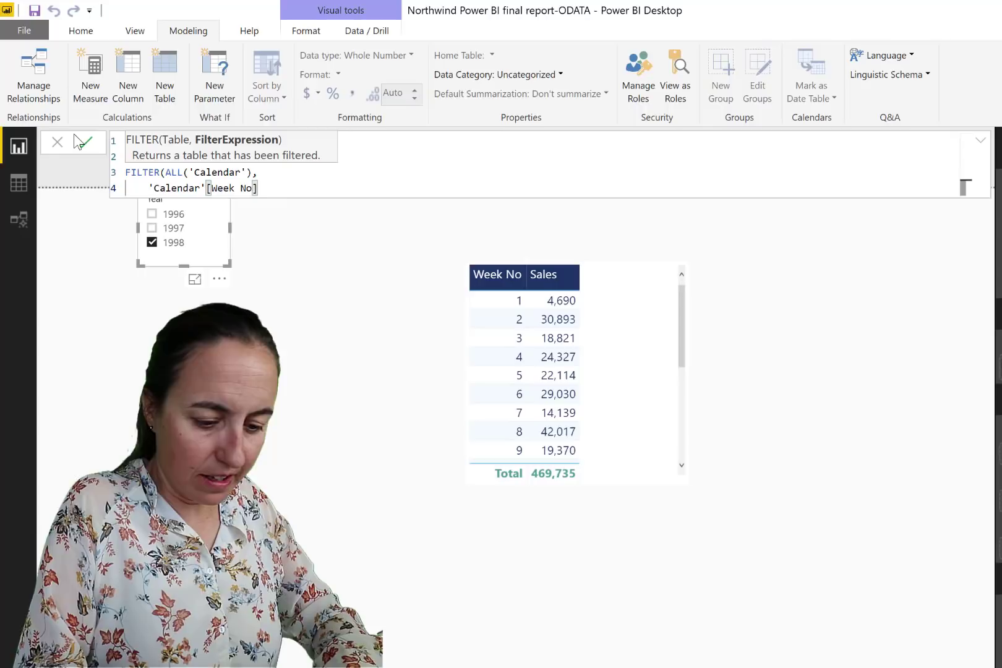
{"action": "type", "text": "=sele"}
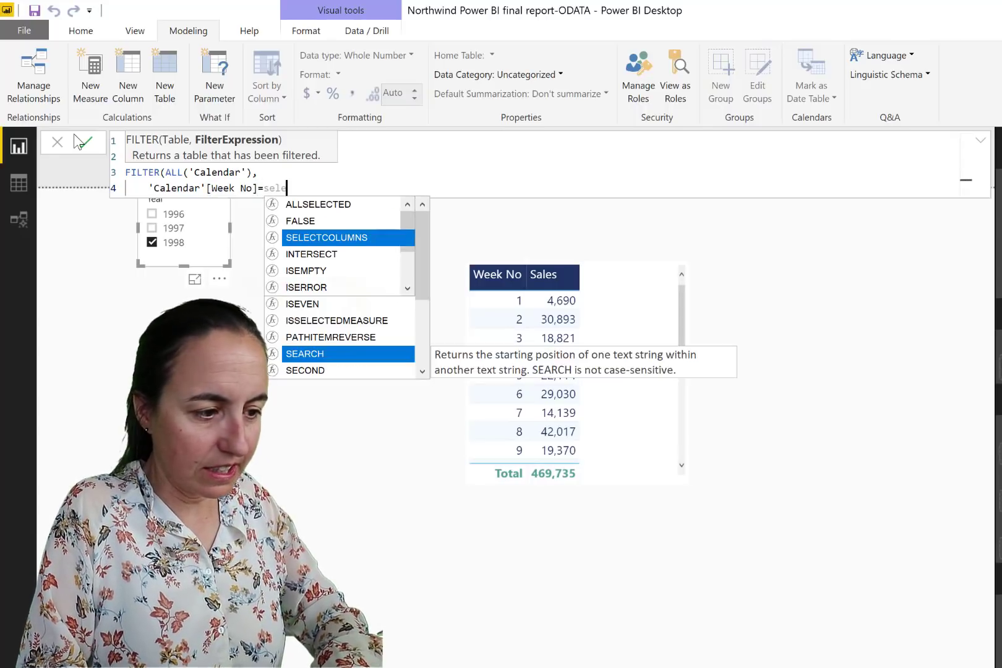
{"action": "key", "text": "Down"}
{"action": "key", "text": "Down"}
{"action": "key", "text": "Down"}
{"action": "key", "text": "Tab"}
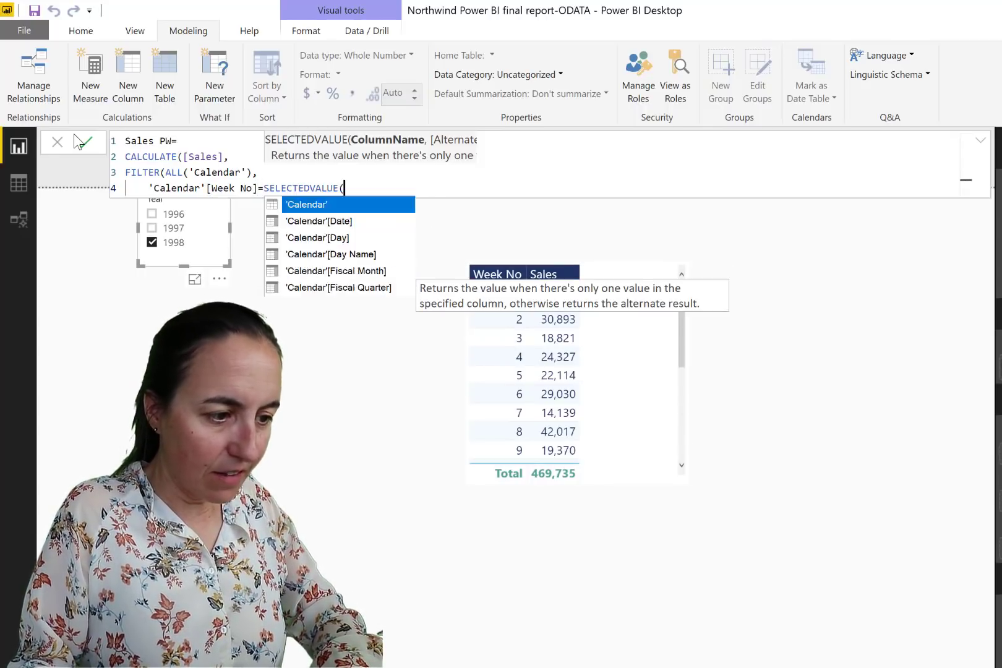
Finish the condition with 'Calendar'[Week No])-1 and close the brackets.
{"action": "type", "text": "ca"}
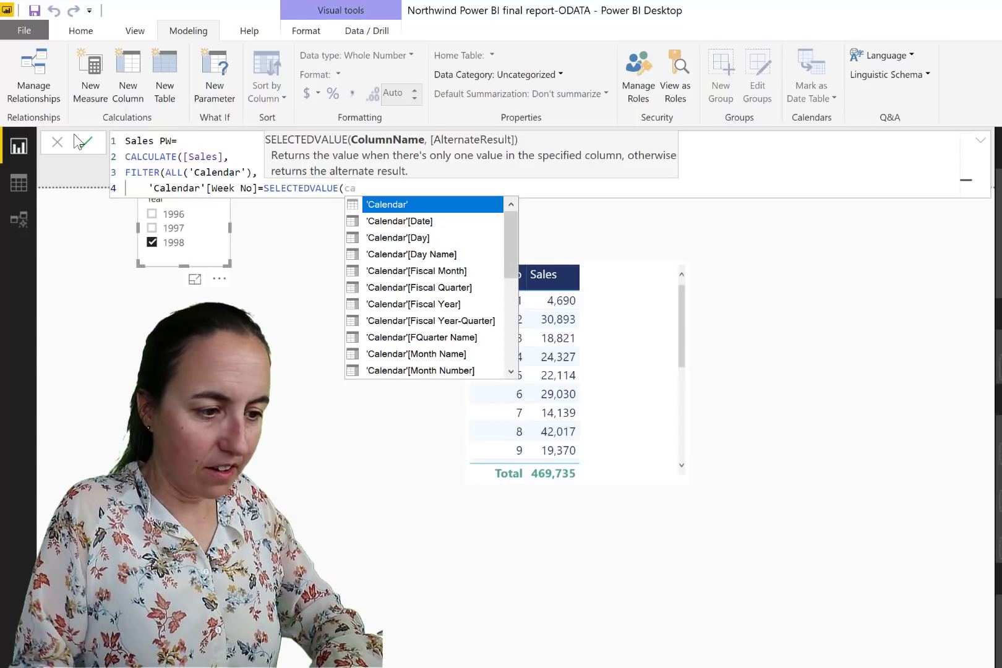
{"action": "key", "text": "Down"}
{"action": "key", "text": "Down"}
{"action": "key", "text": "Down"}
{"action": "key", "text": "Down"}
{"action": "key", "text": "Down"}
{"action": "key", "text": "Down"}
{"action": "key", "text": "Down"}
{"action": "key", "text": "Down"}
{"action": "key", "text": "Down"}
{"action": "key", "text": "Down"}
{"action": "key", "text": "Down"}
{"action": "key", "text": "Down"}
{"action": "key", "text": "Down"}
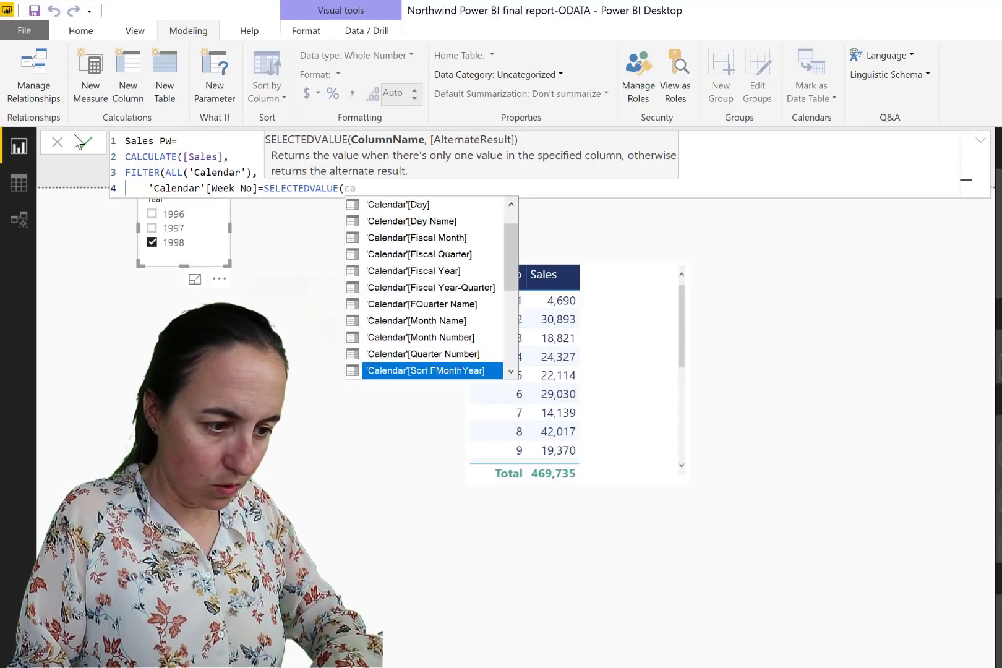
{"action": "key", "text": "Down"}
{"action": "key", "text": "Down"}
{"action": "key", "text": "Down"}
{"action": "key", "text": "Down"}
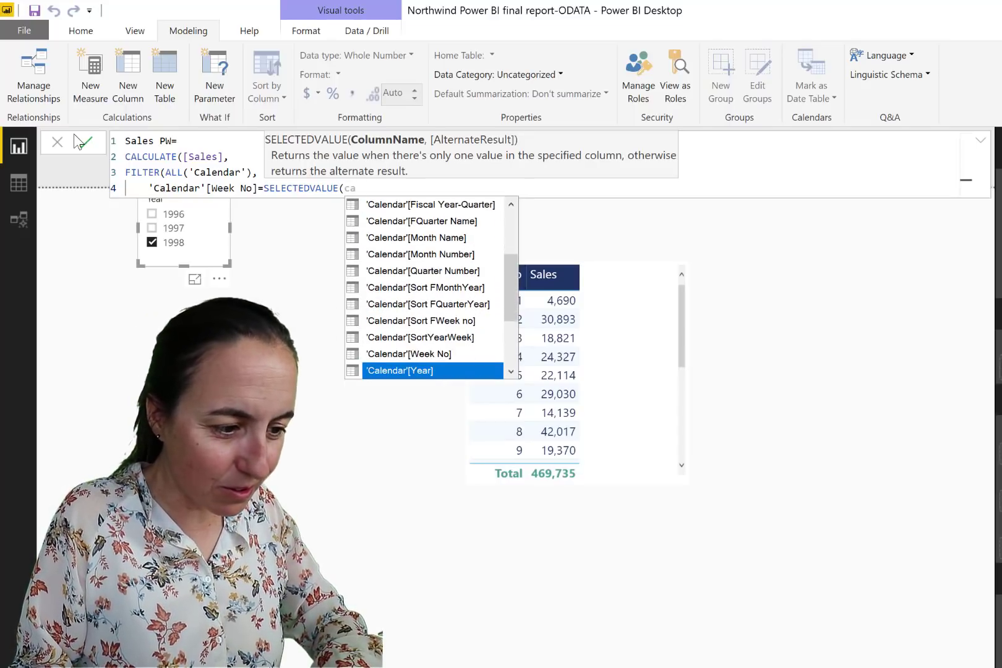
{"action": "key", "text": "Up"}
{"action": "key", "text": "Tab"}
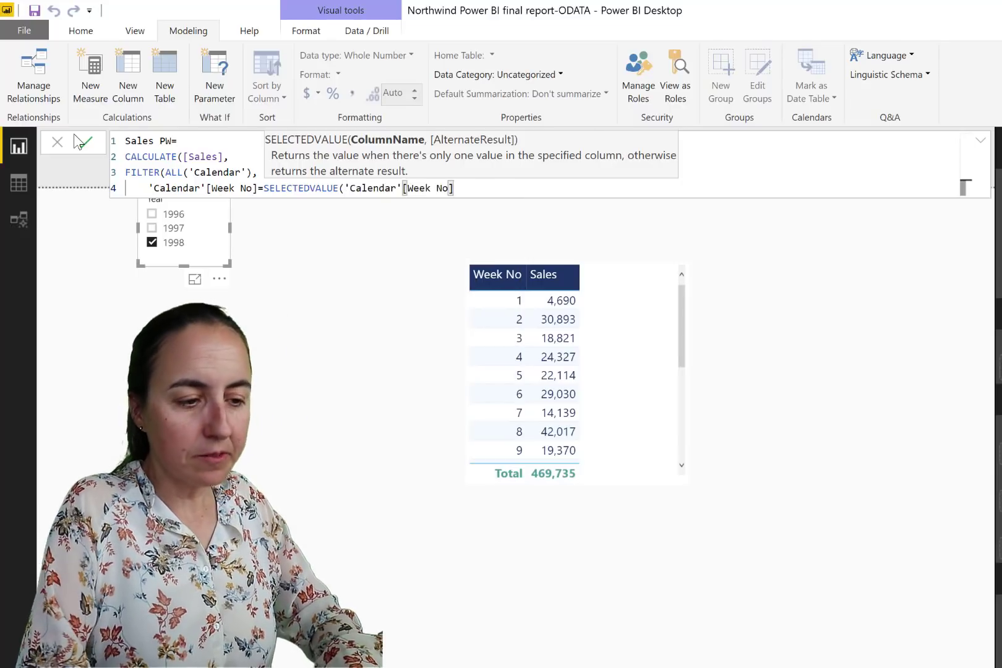
{"action": "type", "text": ")-1"}
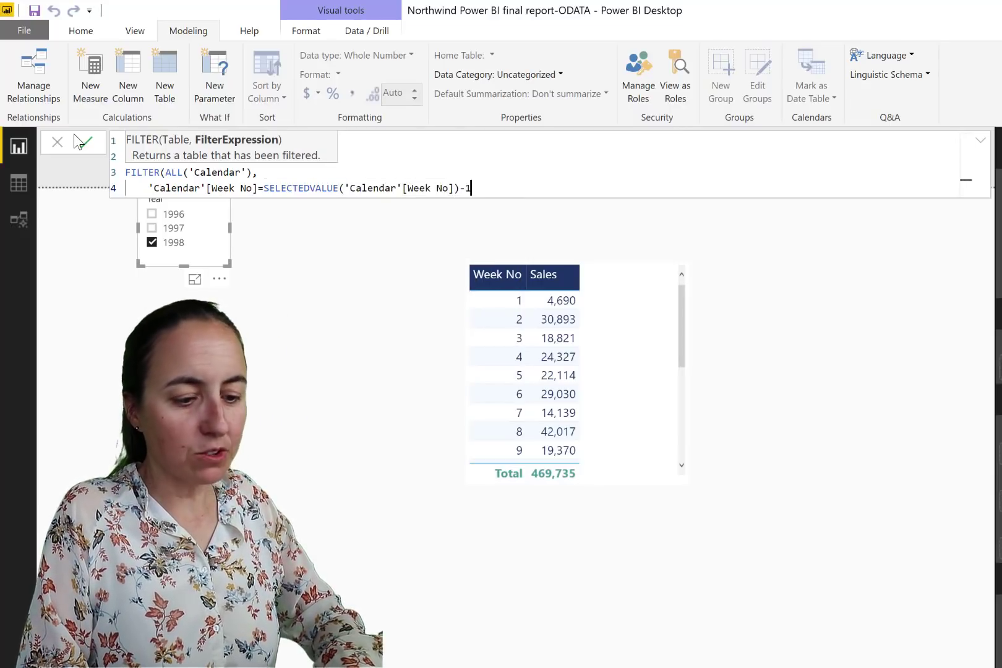
{"action": "type", "text": ")"}
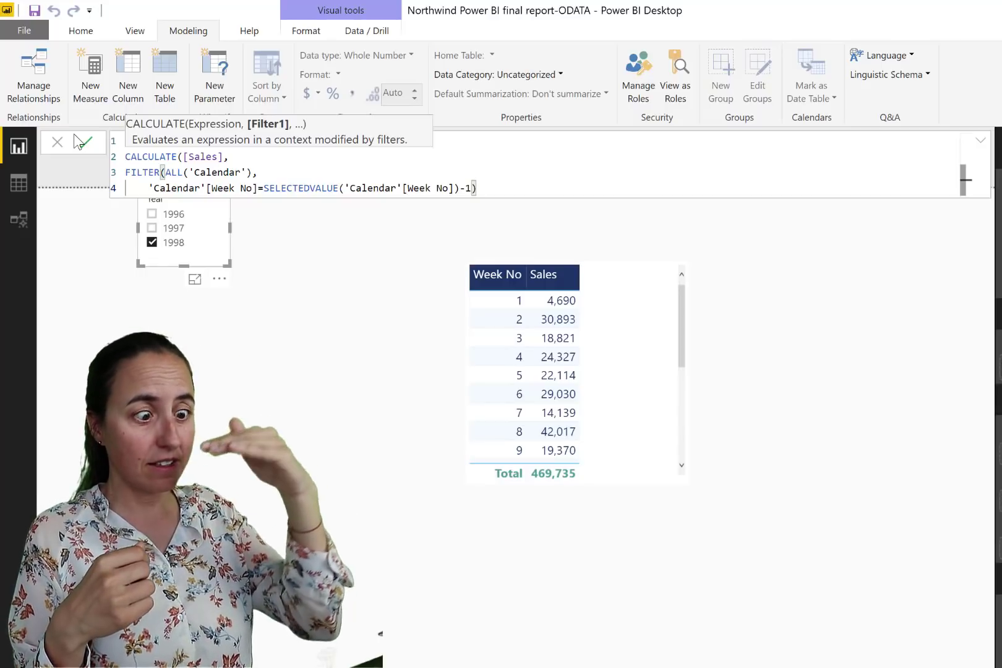
{"action": "scroll", "coordinate": [587, 378], "scroll_direction": "down", "scroll_amount": 3}
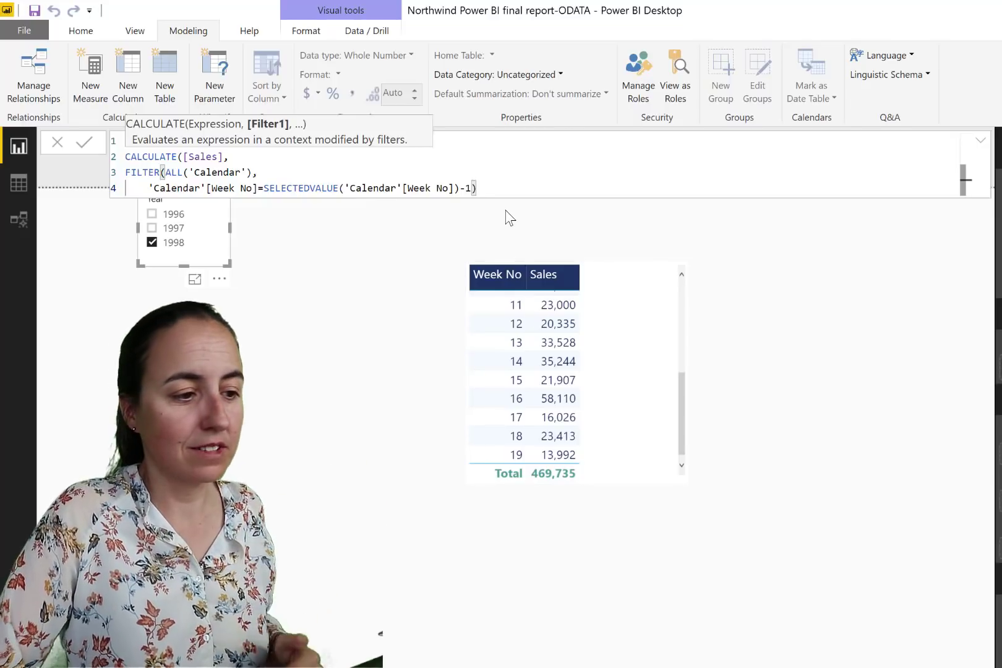
Close the formula, add Sales PW to the table, and format it as a comma-separated whole number.
{"action": "type", "text": ")"}
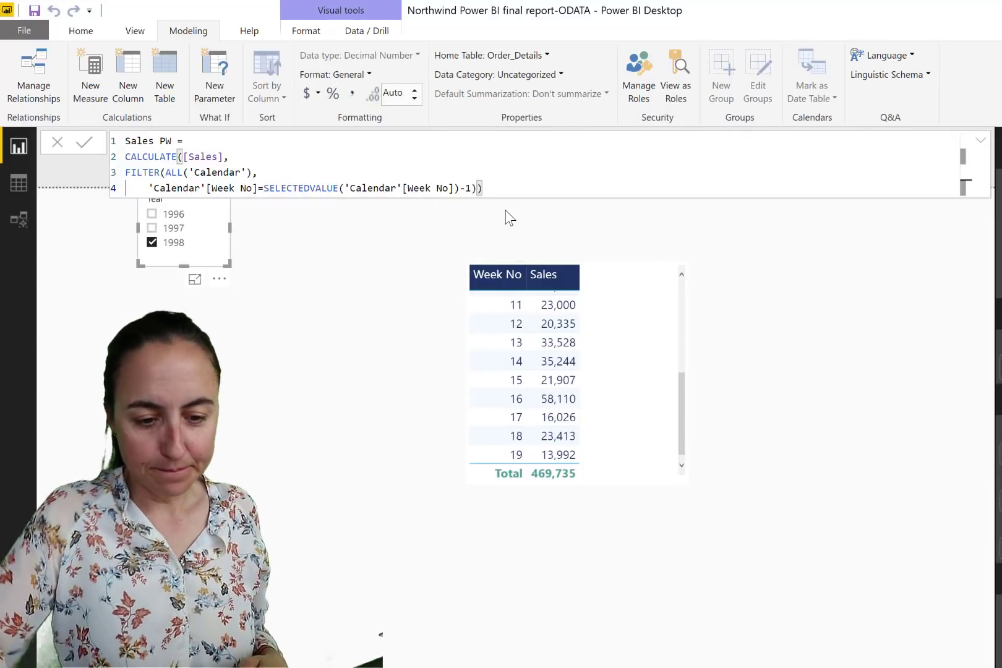
{"action": "left_click_drag", "start_coordinate": [674, 512], "coordinate": [651, 441]}
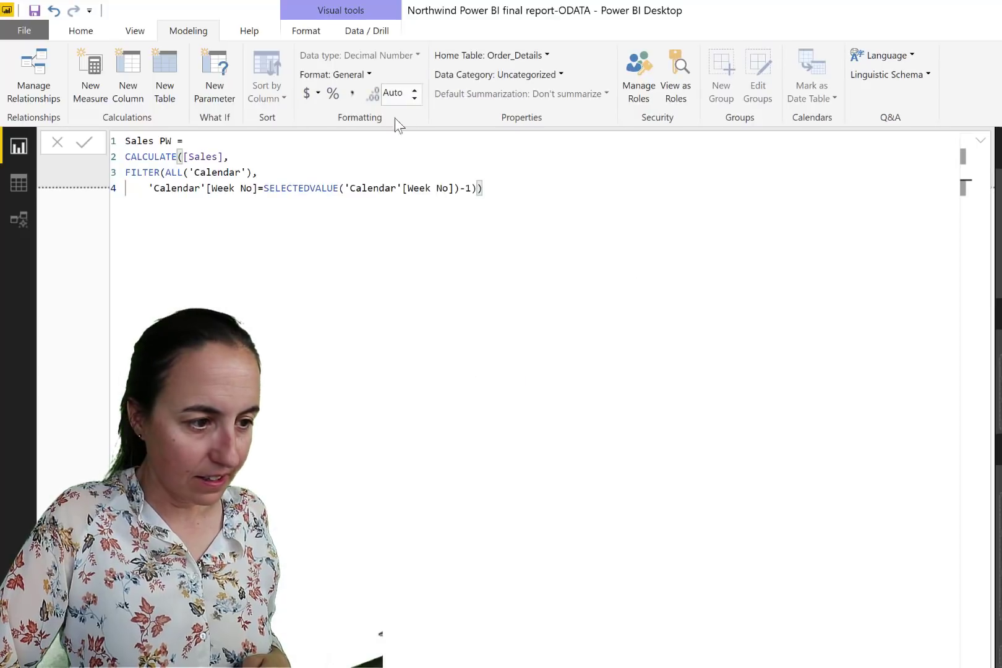
{"action": "left_click", "coordinate": [353, 91]}
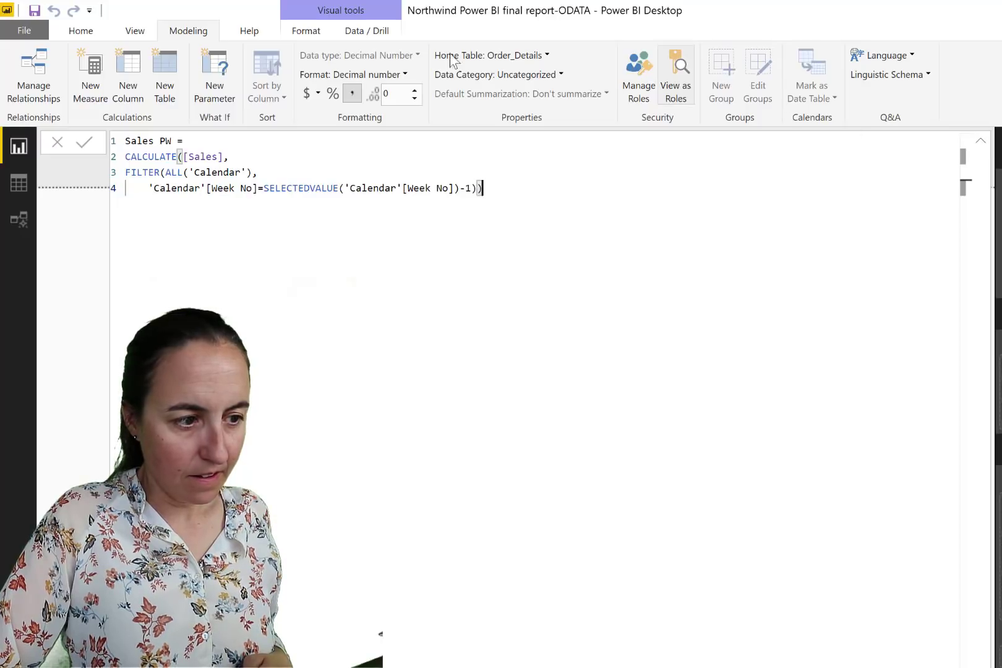
{"action": "left_click", "coordinate": [374, 74]}
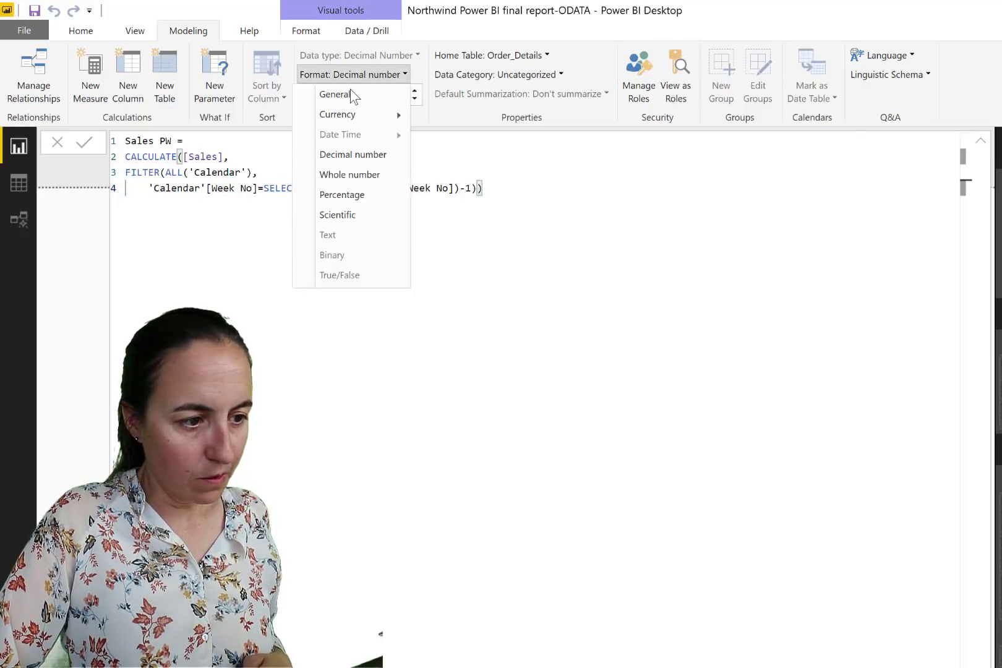
{"action": "left_click", "coordinate": [349, 176]}
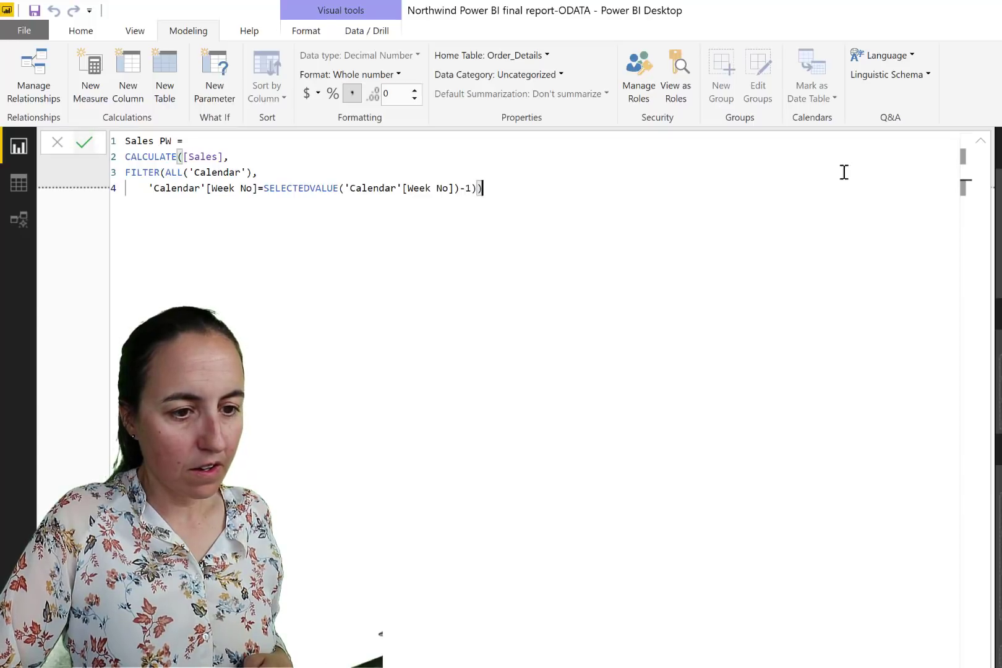
{"action": "left_click", "coordinate": [980, 141]}
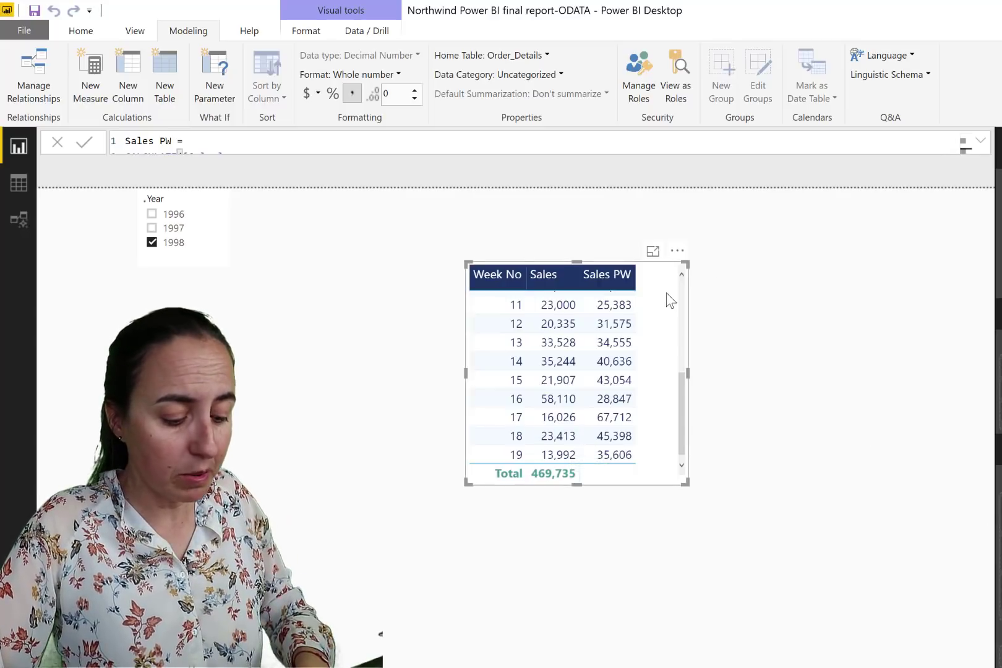
Duplicate the Week No/Sales table and place the copy to the right.
{"action": "key", "text": "ctrl+c"}
{"action": "key", "text": "ctrl+v"}
{"action": "left_click_drag", "start_coordinate": [683, 268], "coordinate": [952, 281]}
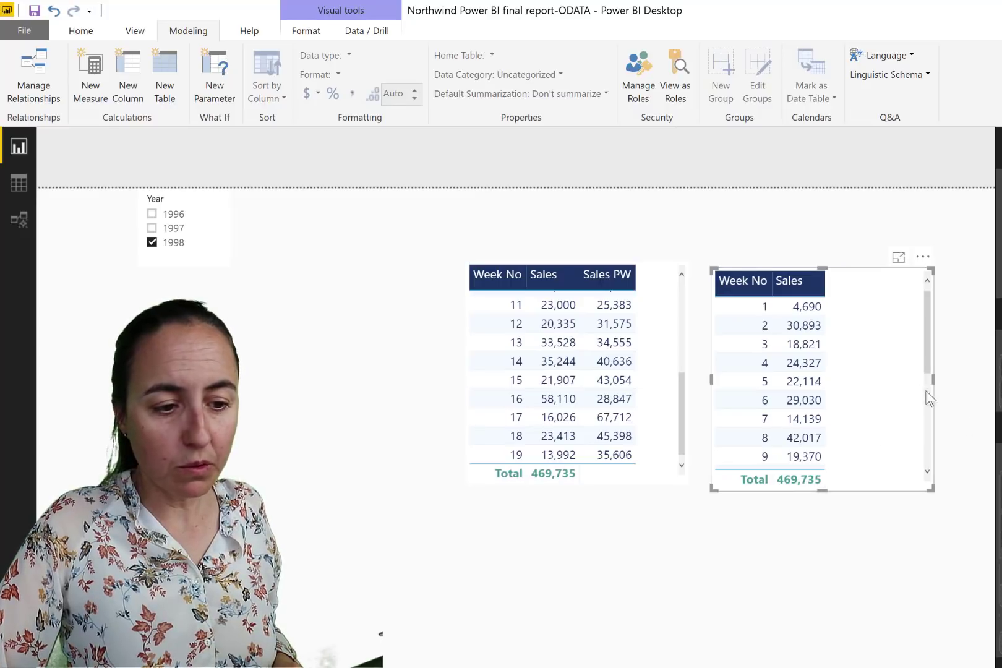
Set the Year slicer's interaction with the copied table to None.
{"action": "left_click", "coordinate": [313, 37]}
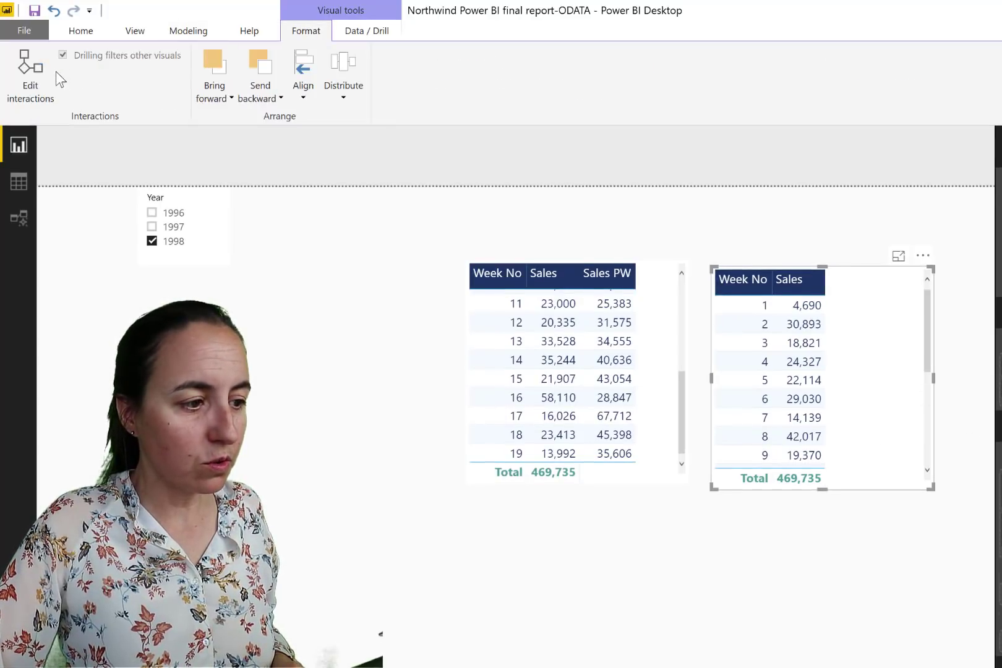
{"action": "left_click", "coordinate": [47, 74]}
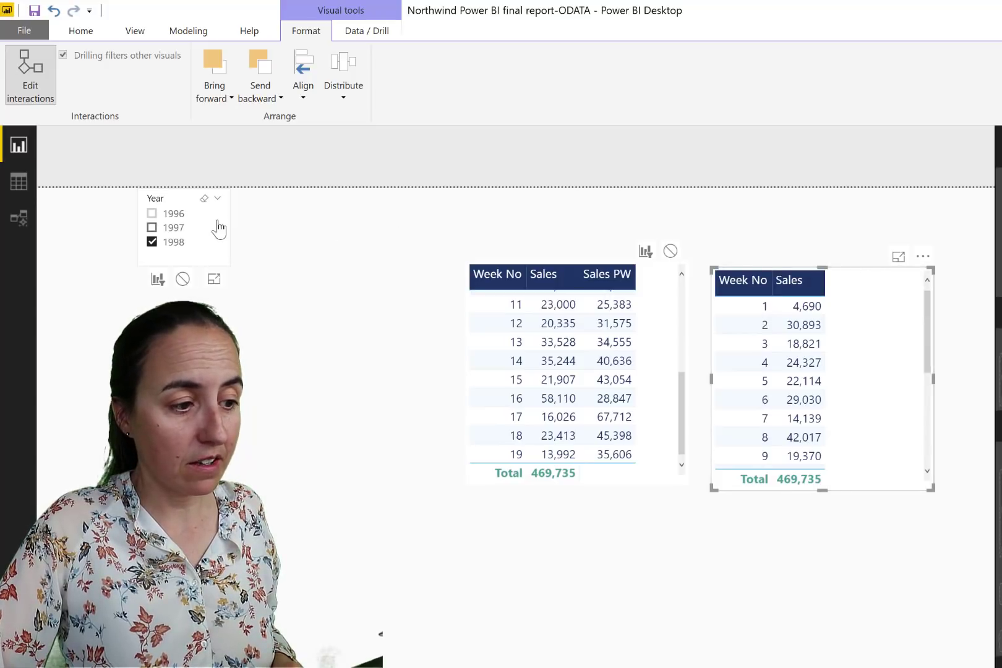
{"action": "left_click", "coordinate": [153, 227]}
{"action": "left_click", "coordinate": [867, 258]}
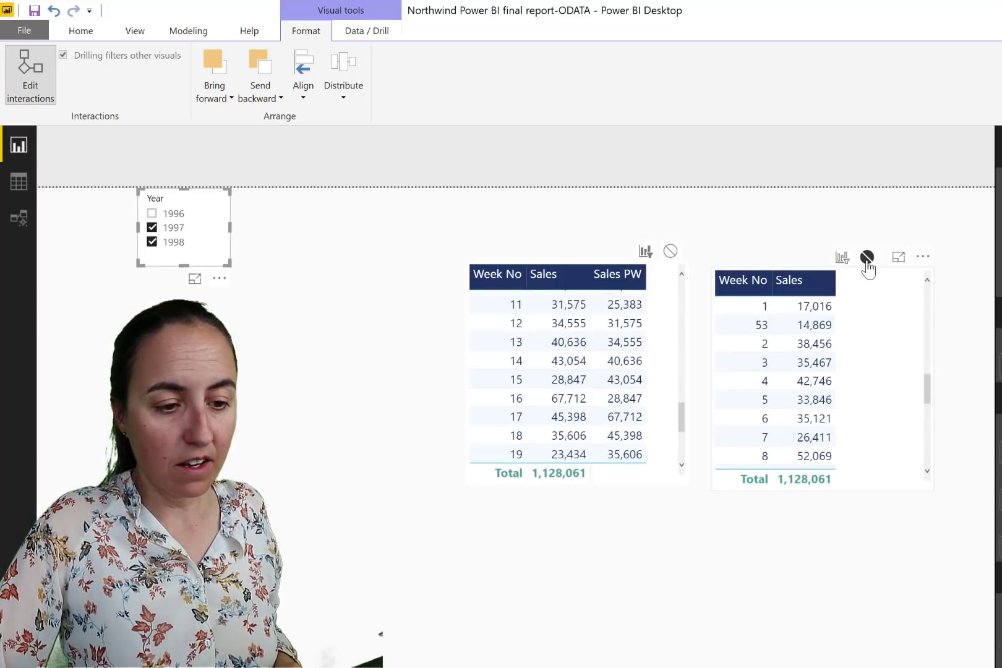
{"action": "left_click", "coordinate": [165, 228]}
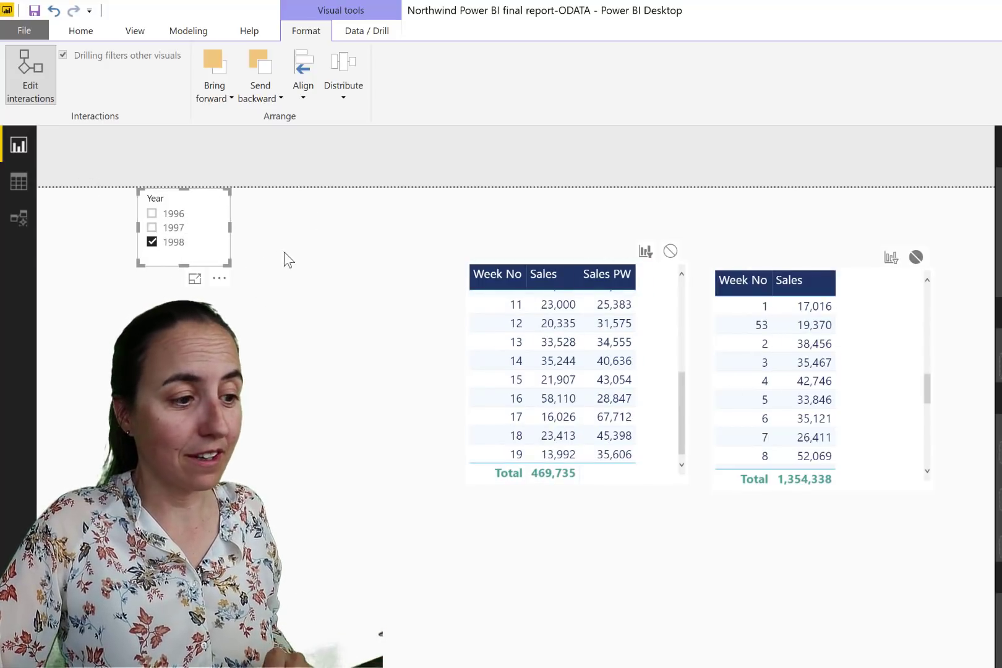
{"action": "left_click", "coordinate": [30, 73]}
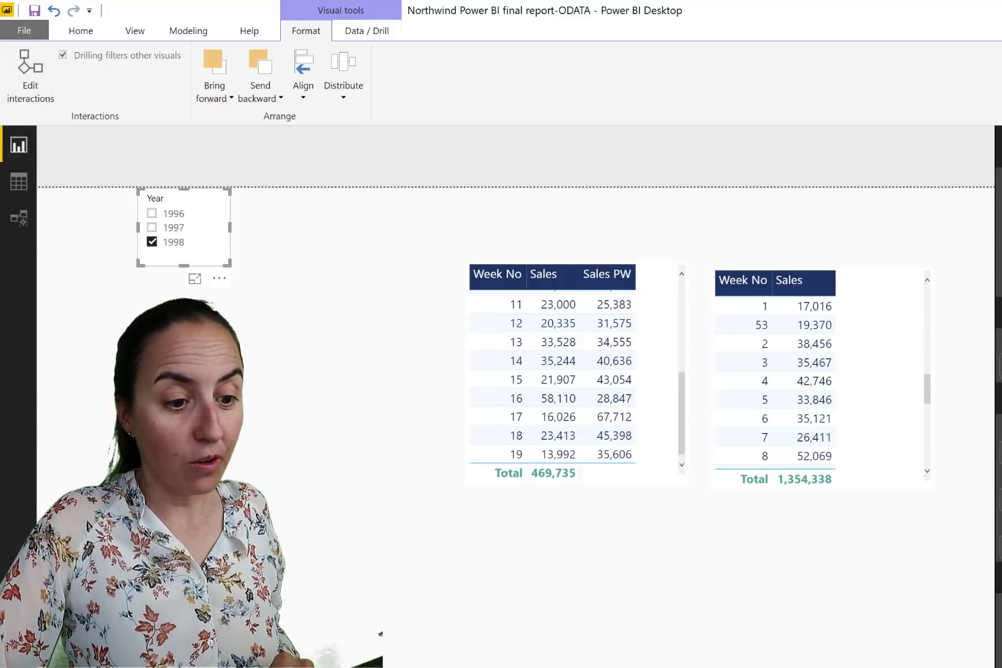
{"action": "left_click", "coordinate": [876, 413]}
{"action": "scroll", "coordinate": [876, 433], "scroll_direction": "down", "scroll_amount": 6}
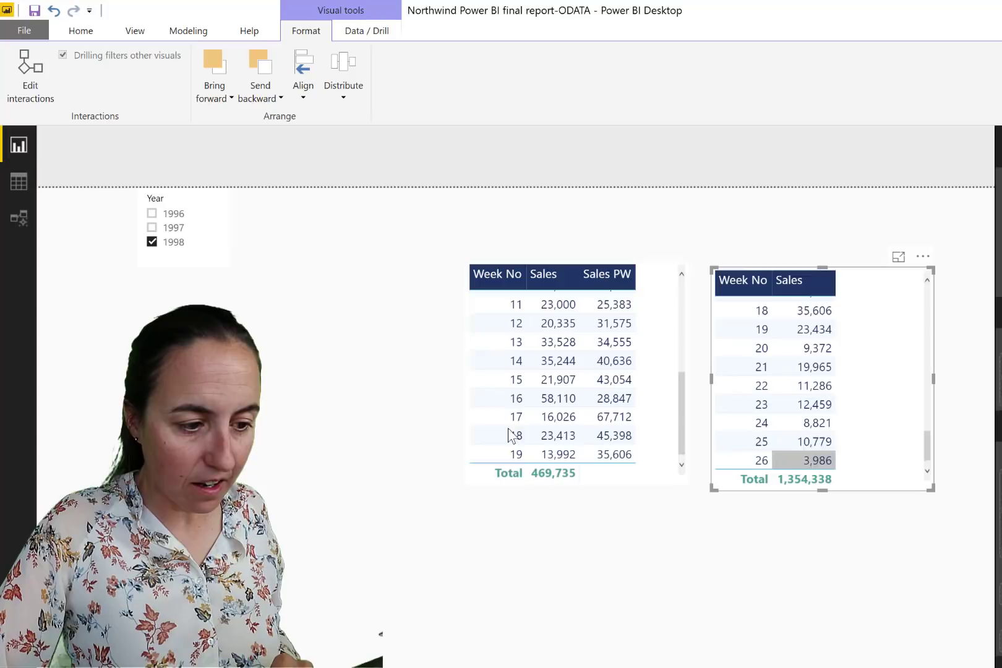
Highlight ALL('Calendar') in the Sales PW formula to explain how it ignores calendar filters.
{"action": "scroll", "coordinate": [866, 396], "scroll_direction": "up", "scroll_amount": 3}
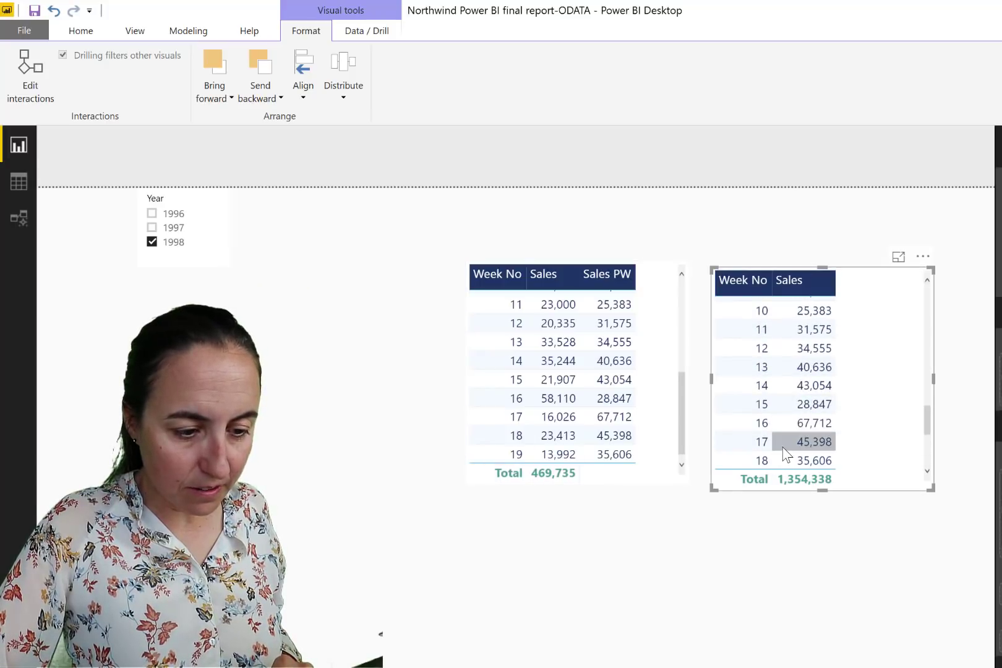
{"action": "scroll", "coordinate": [787, 411], "scroll_direction": "down", "scroll_amount": 2}
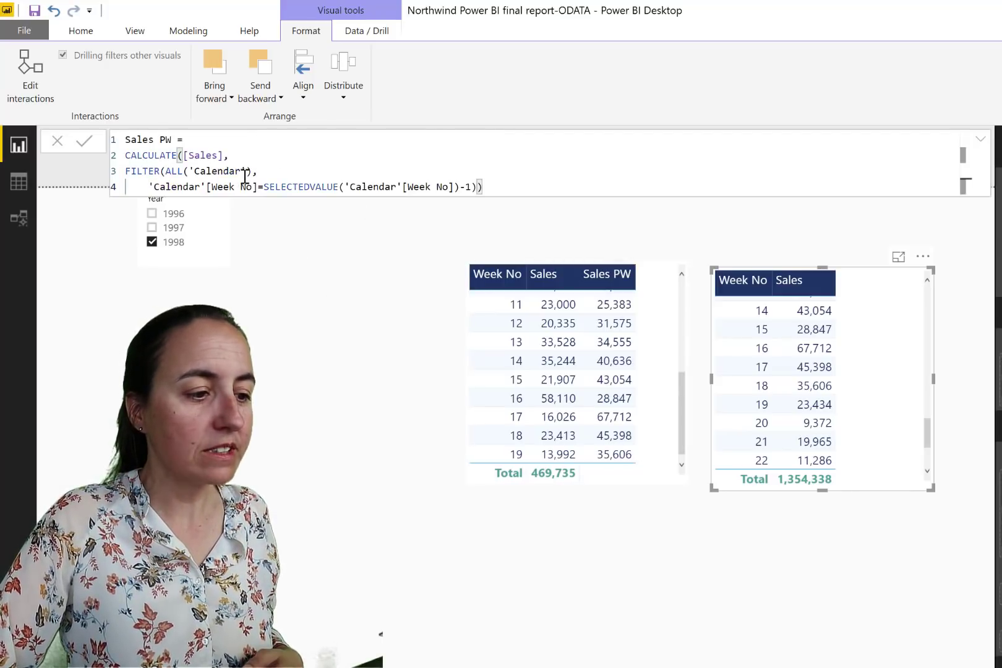
{"action": "left_click_drag", "start_coordinate": [280, 171], "coordinate": [166, 170]}
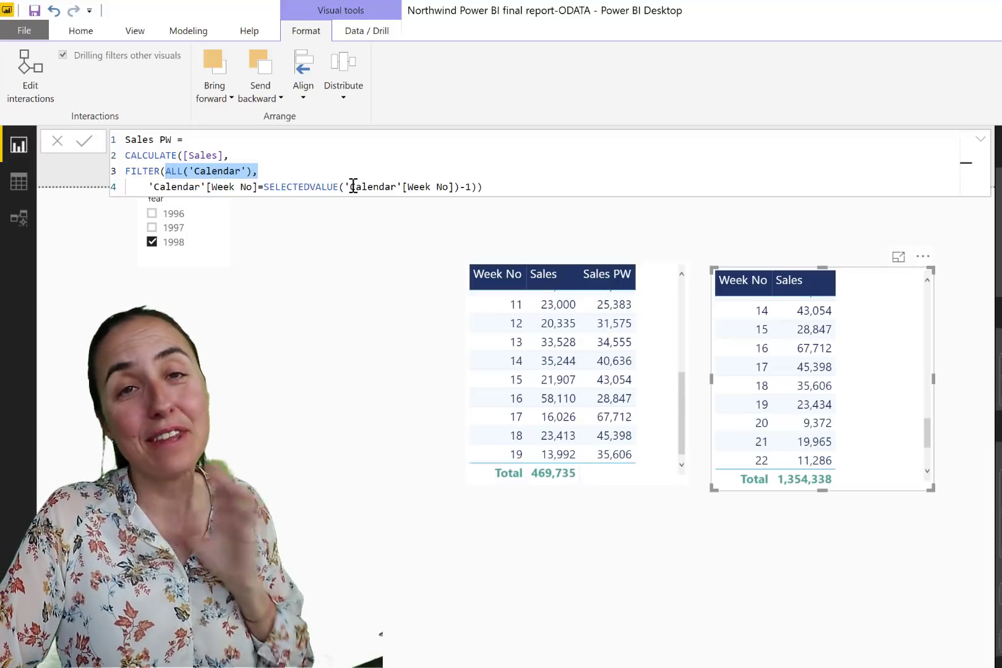
Insert a new condition line in FILTER starting with 'Calendar'[Year].
{"action": "left_click", "coordinate": [279, 161]}
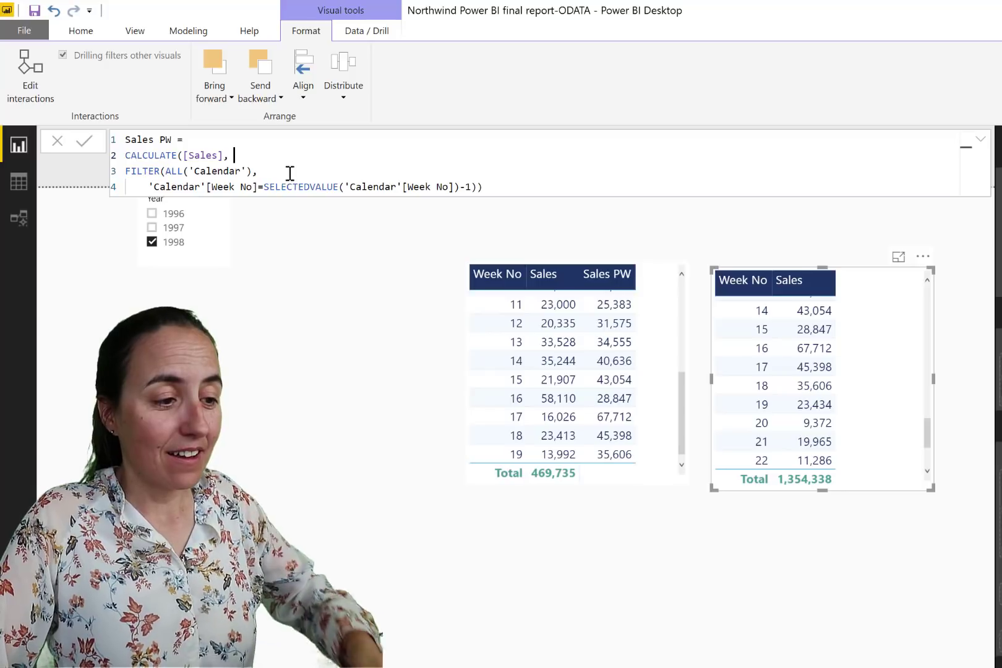
{"action": "left_click", "coordinate": [290, 172]}
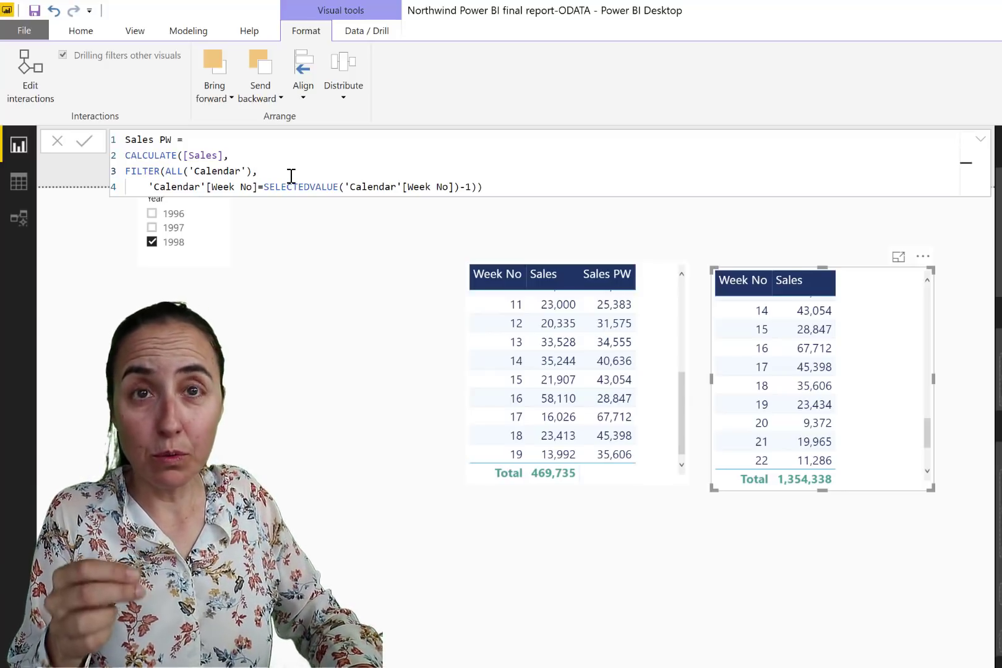
{"action": "key", "text": "shift+Return"}
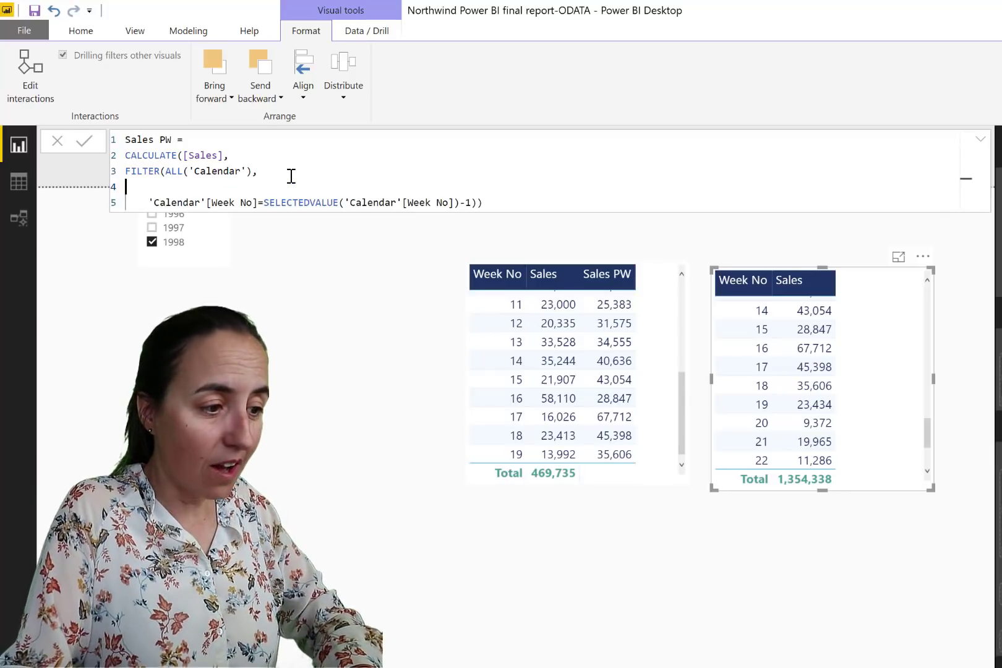
{"action": "type", "text": "ca"}
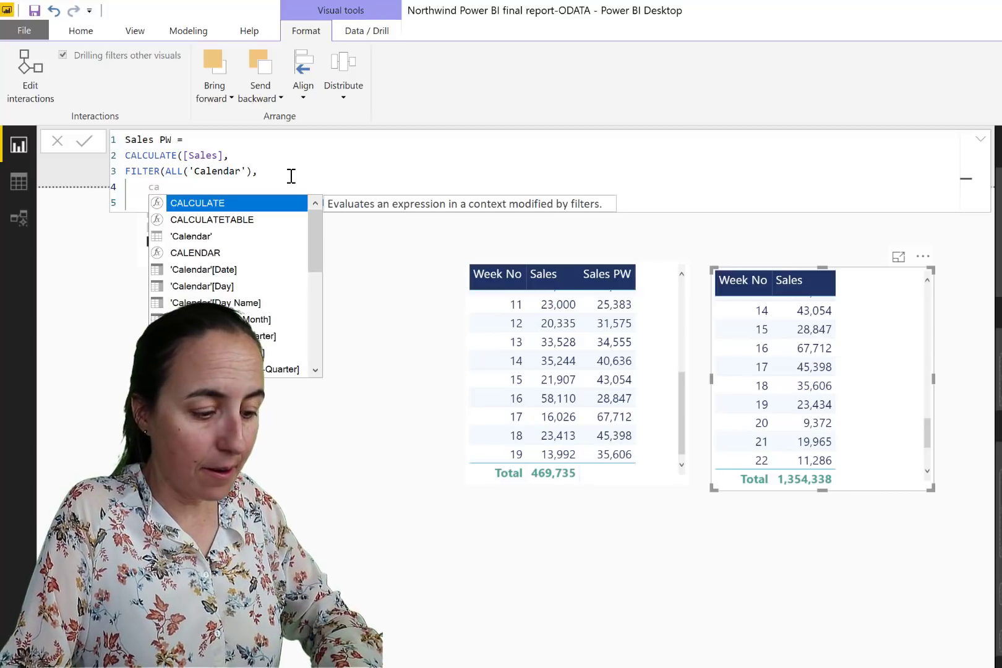
{"action": "key", "text": "BackSpace"}
{"action": "key", "text": "BackSpace"}
{"action": "type", "text": "ue"}
{"action": "key", "text": "BackSpace"}
{"action": "key", "text": "BackSpace"}
{"action": "type", "text": "year"}
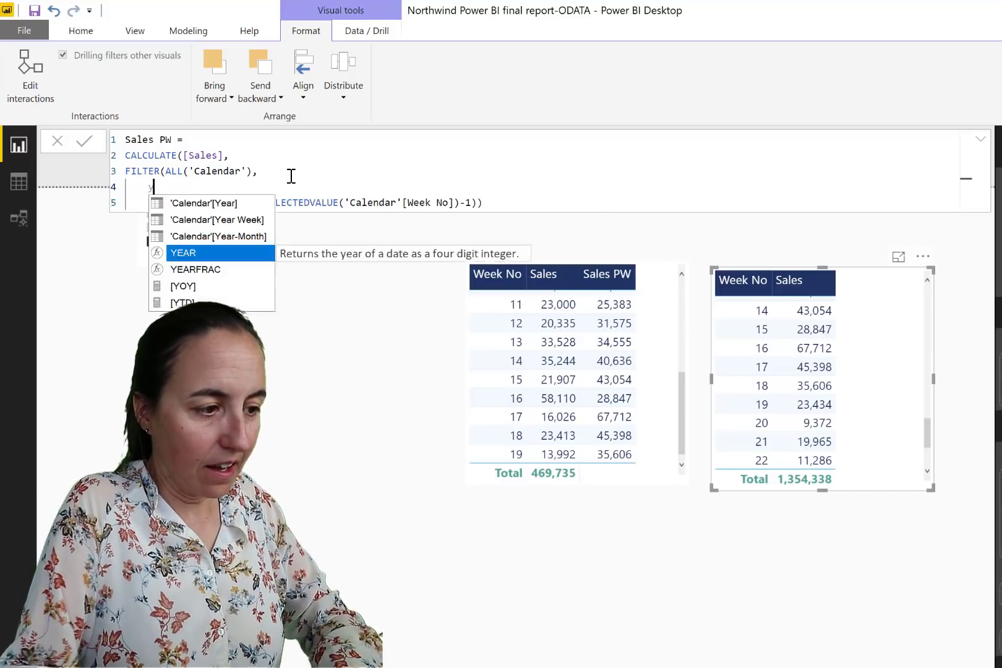
{"action": "key", "text": "Up"}
{"action": "key", "text": "Up"}
{"action": "key", "text": "Up"}
{"action": "key", "text": "Up"}
{"action": "key", "text": "Up"}
{"action": "key", "text": "Up"}
{"action": "key", "text": "Up"}
{"action": "key", "text": "Up"}
{"action": "key", "text": "Up"}
{"action": "key", "text": "Up"}
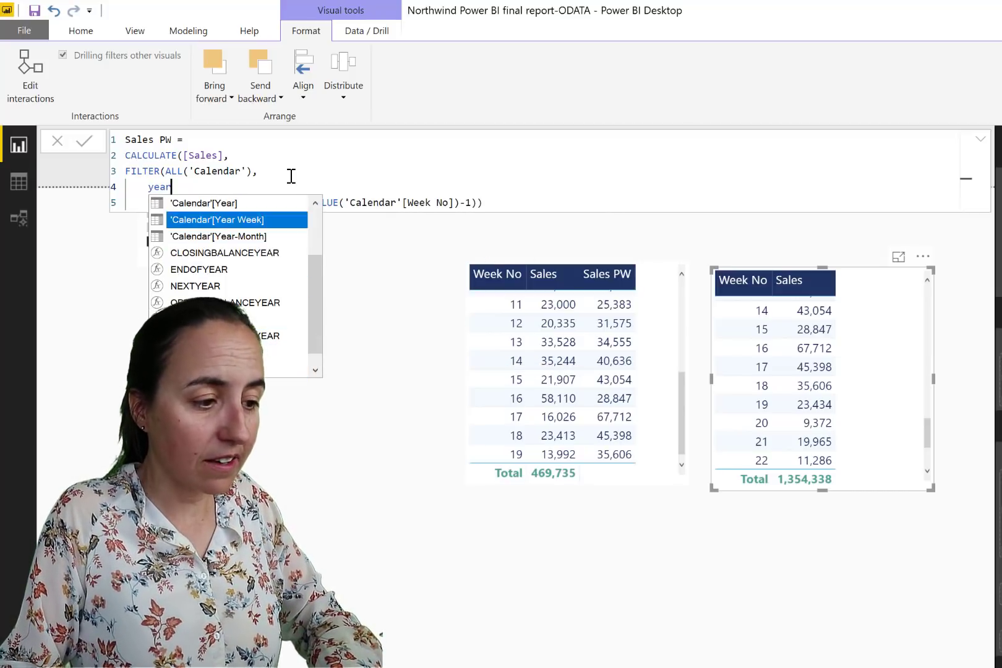
{"action": "key", "text": "Tab"}
Complete it as =SELECTEDVALUE('Calendar'[Year])&& before the Week No condition.
{"action": "type", "text": "=sel"}
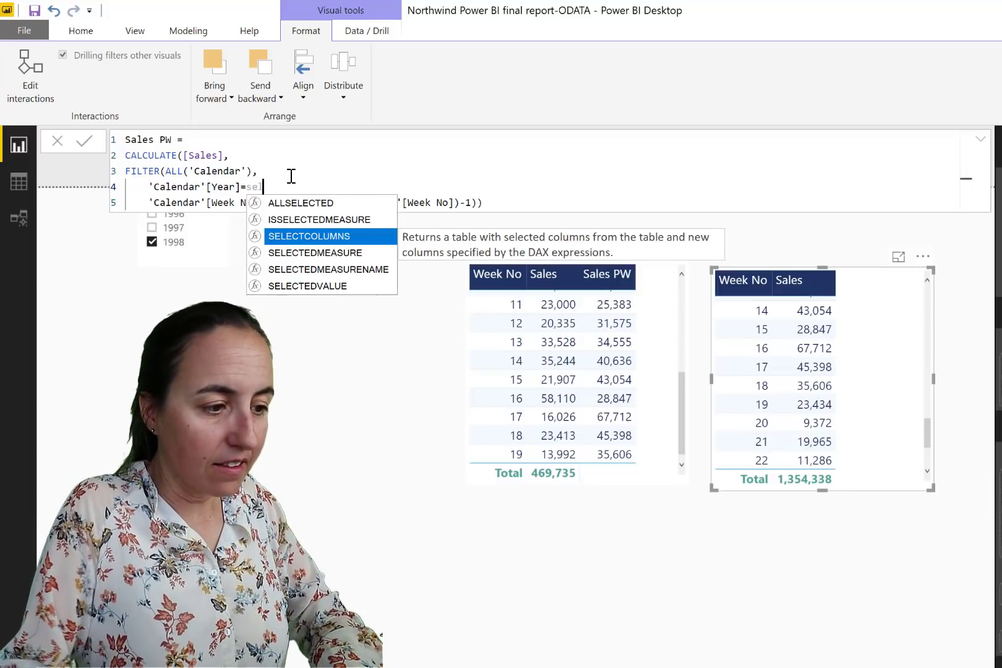
{"action": "key", "text": "Down"}
{"action": "key", "text": "Down"}
{"action": "key", "text": "Down"}
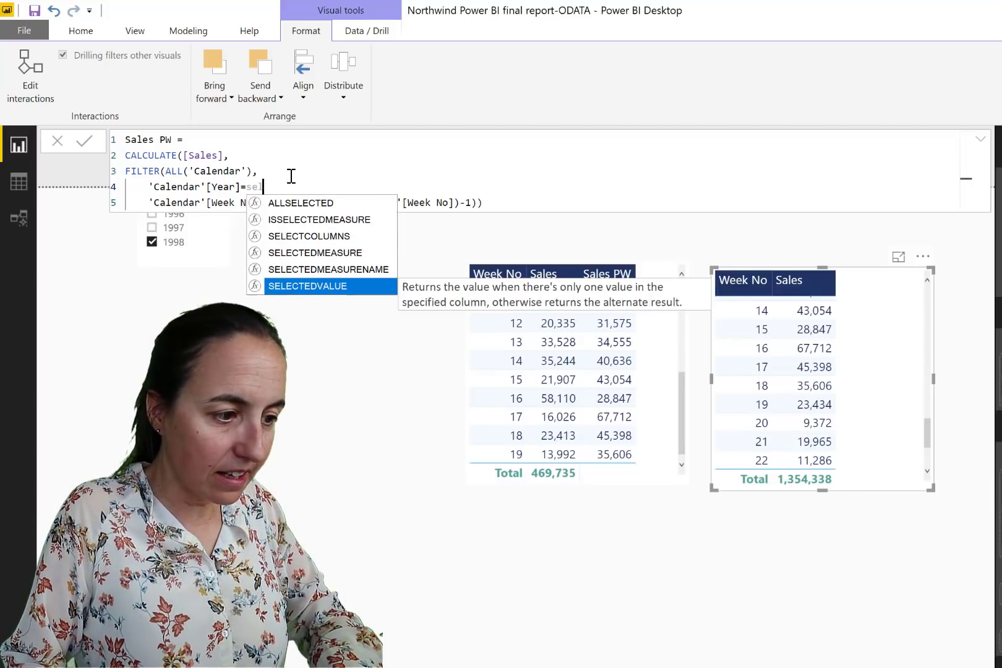
{"action": "key", "text": "Tab"}
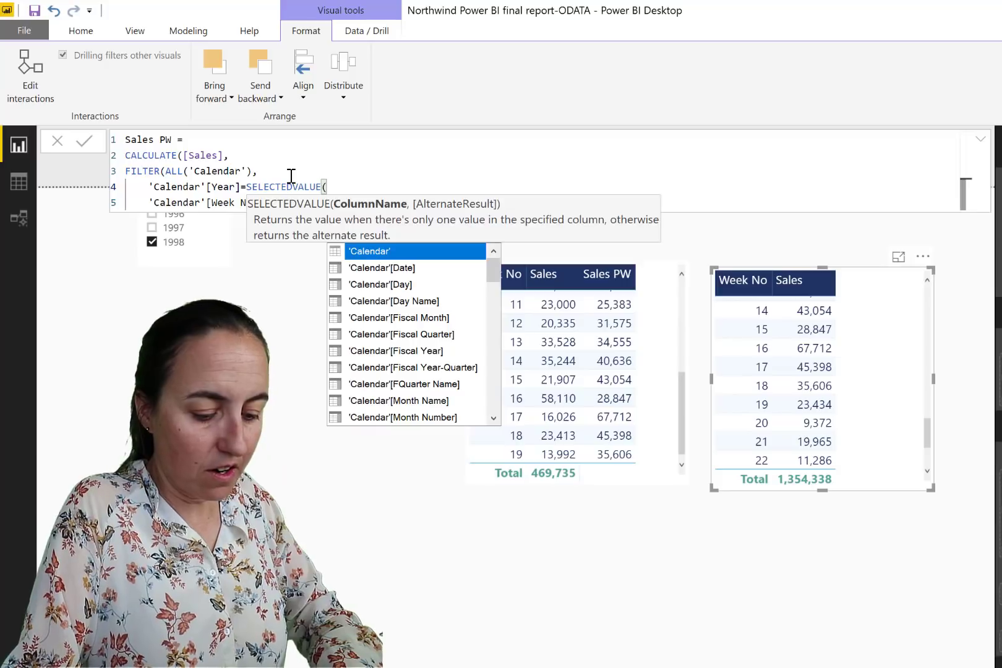
{"action": "type", "text": "yea"}
{"action": "key", "text": "Tab"}
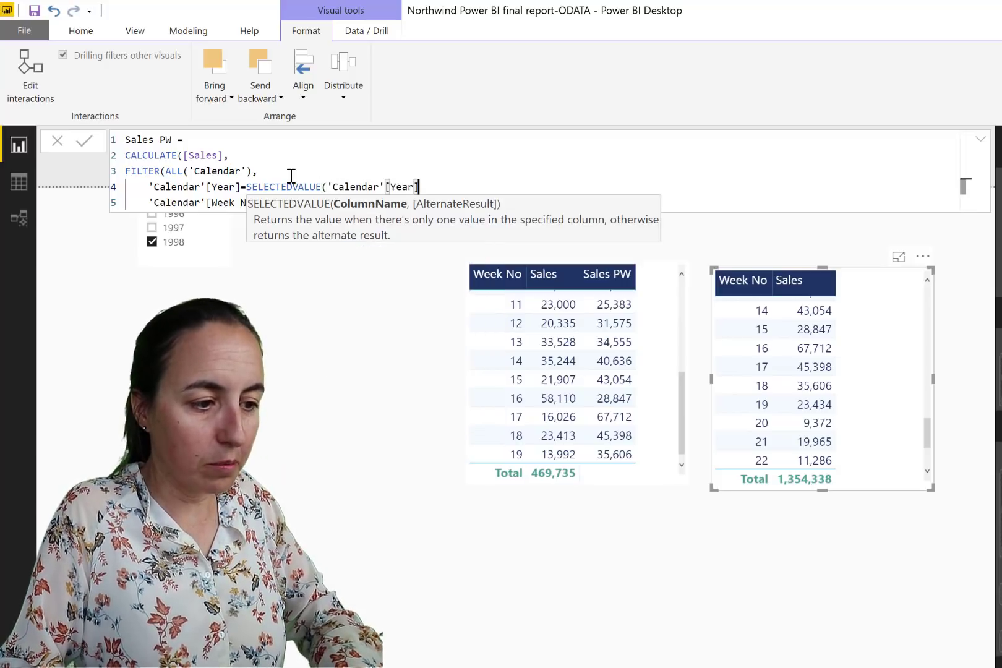
{"action": "type", "text": ")&"}
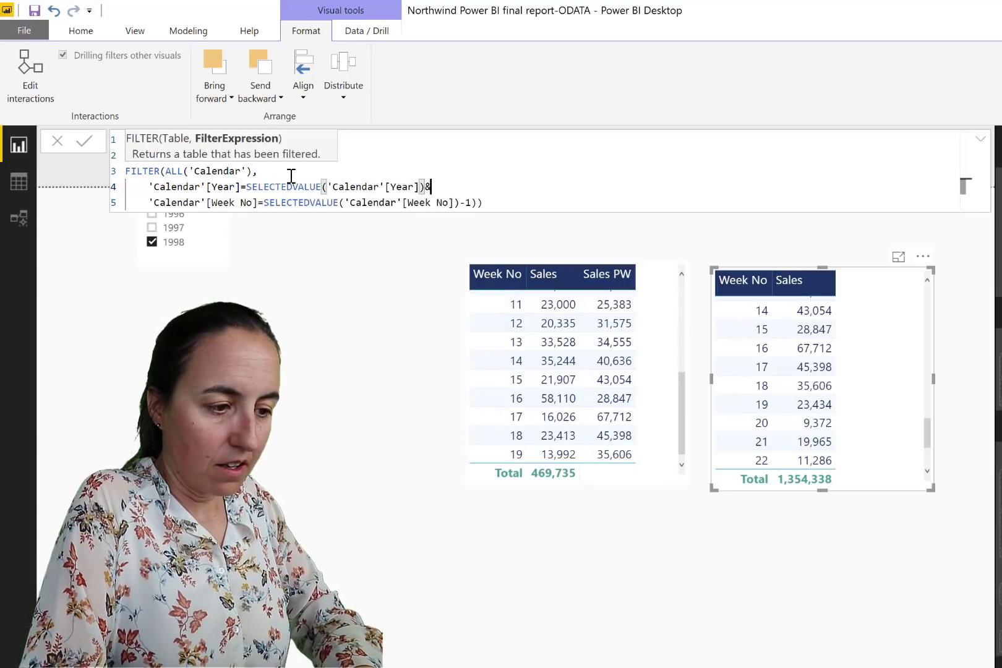
{"action": "type", "text": "&"}
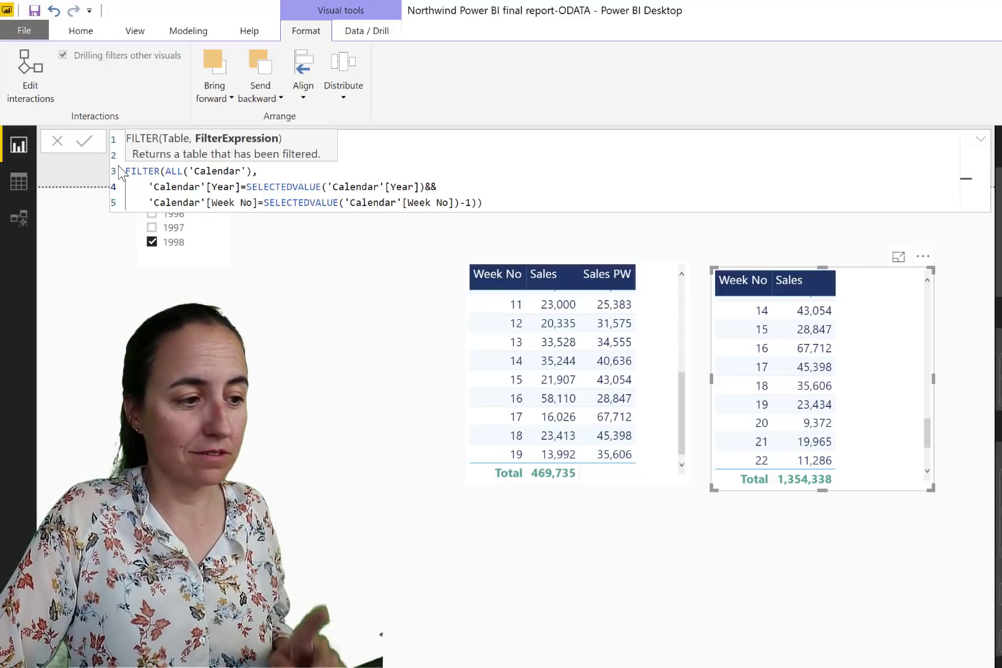
Commit the year-aware Sales PW, move the right table up-right, and select the whole formula.
{"action": "left_click", "coordinate": [92, 142]}
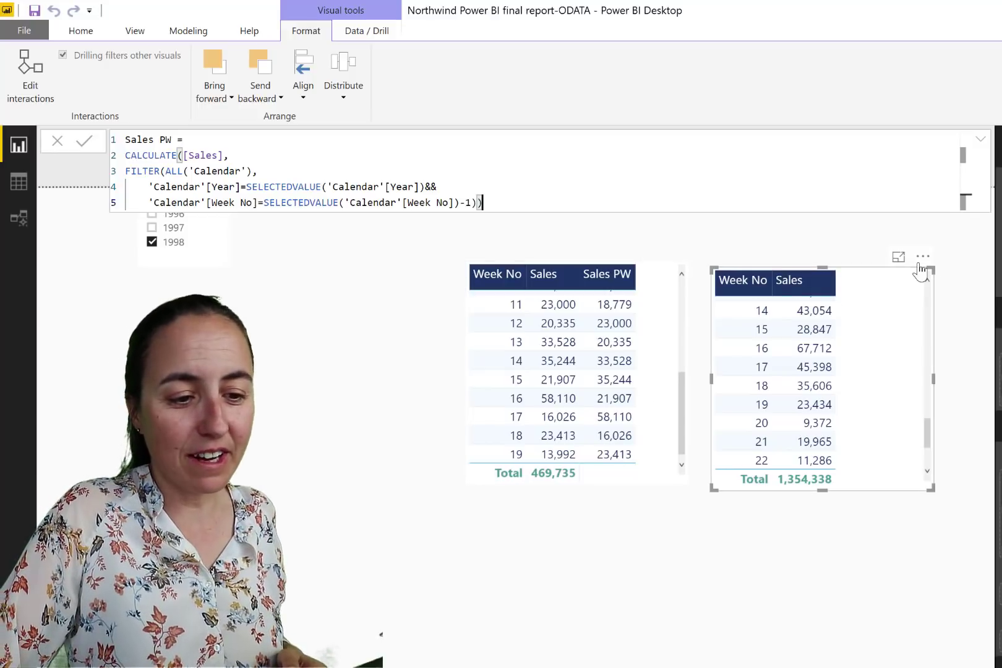
{"action": "left_click_drag", "start_coordinate": [915, 263], "coordinate": [956, 246]}
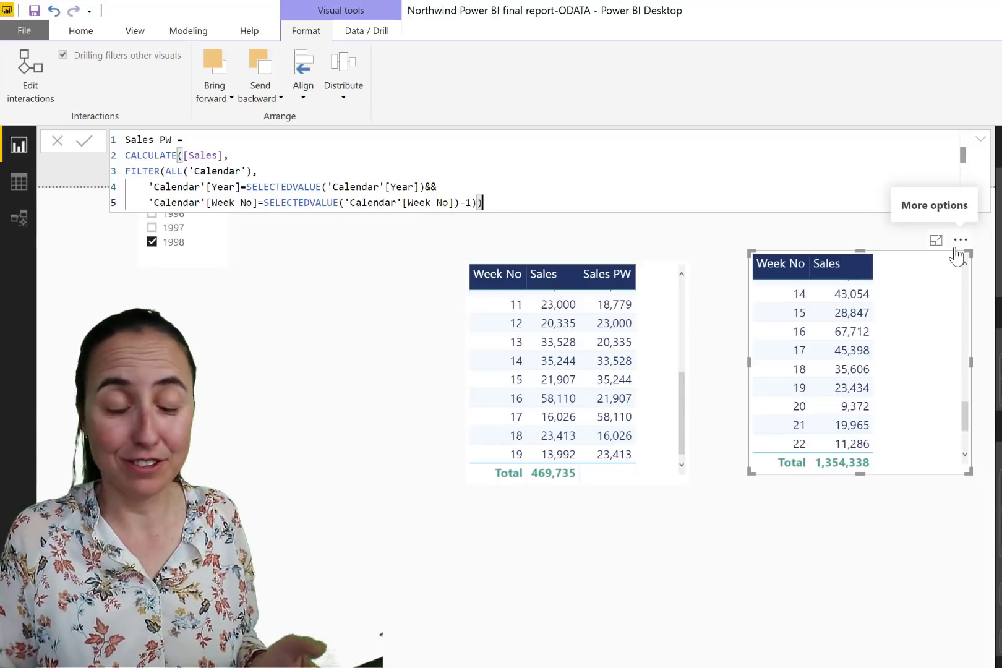
{"action": "left_click_drag", "start_coordinate": [484, 203], "coordinate": [122, 136]}
{"action": "key", "text": "ctrl+c"}
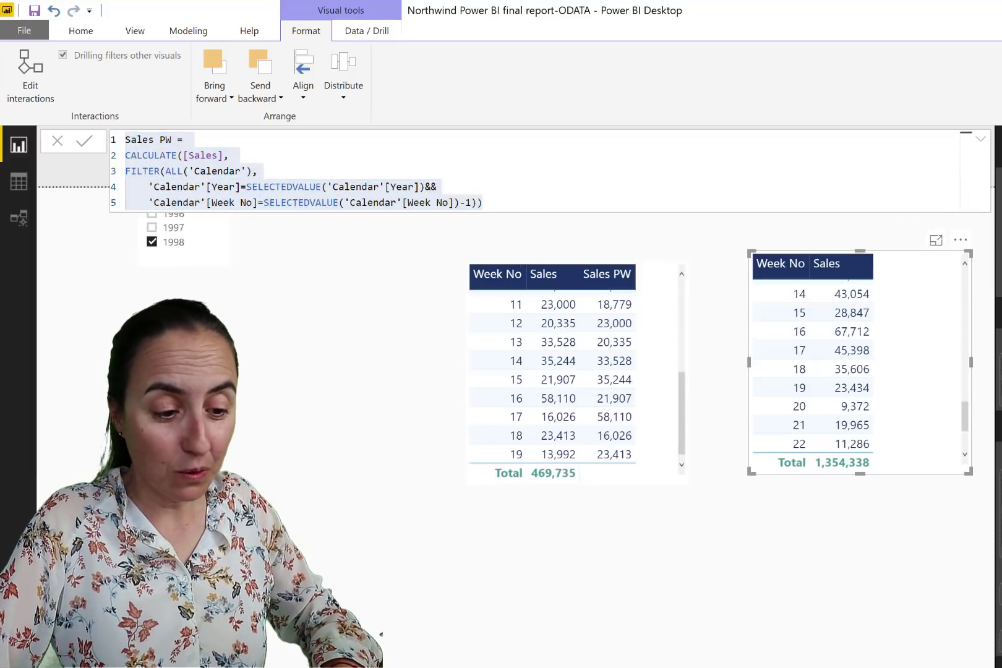
Create a new measure from the pasted Sales PW formula and rename it Sales SWLY.
{"action": "left_click", "coordinate": [966, 550]}
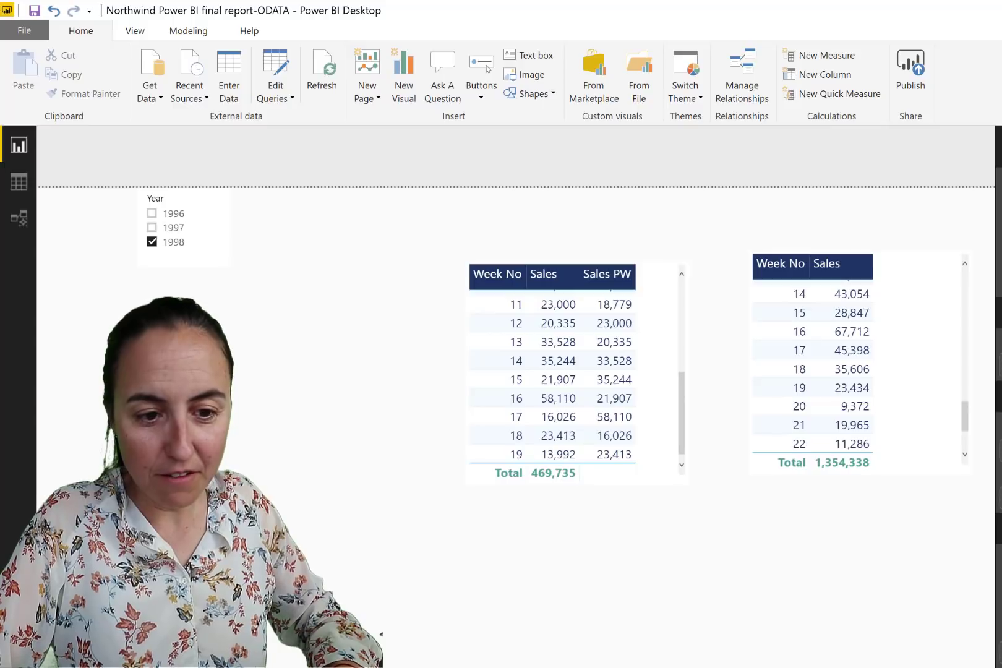
{"action": "left_click", "coordinate": [827, 55]}
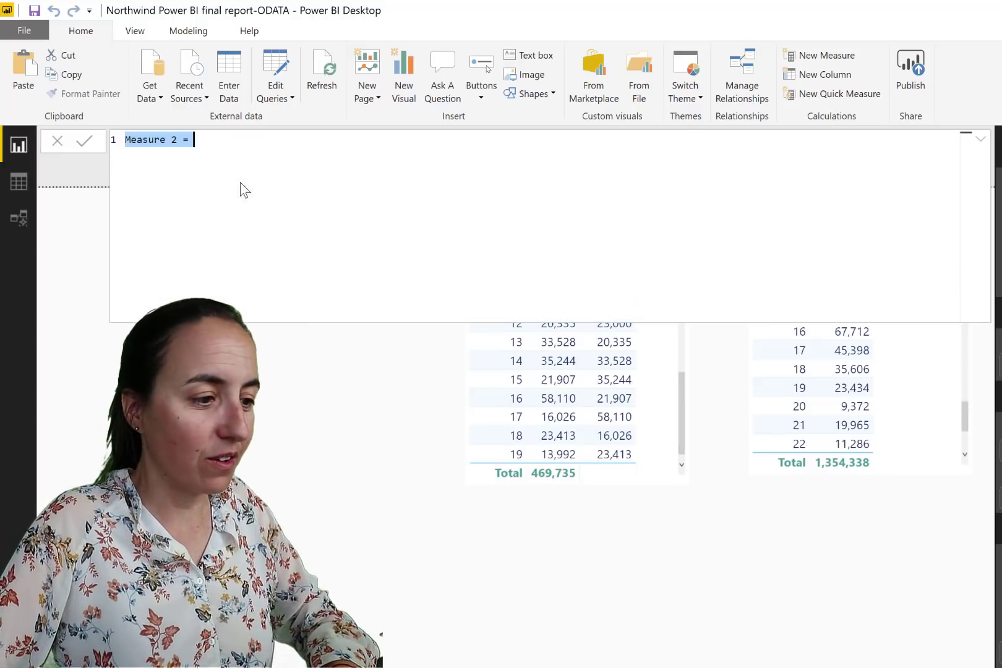
{"action": "key", "text": "ctrl+v"}
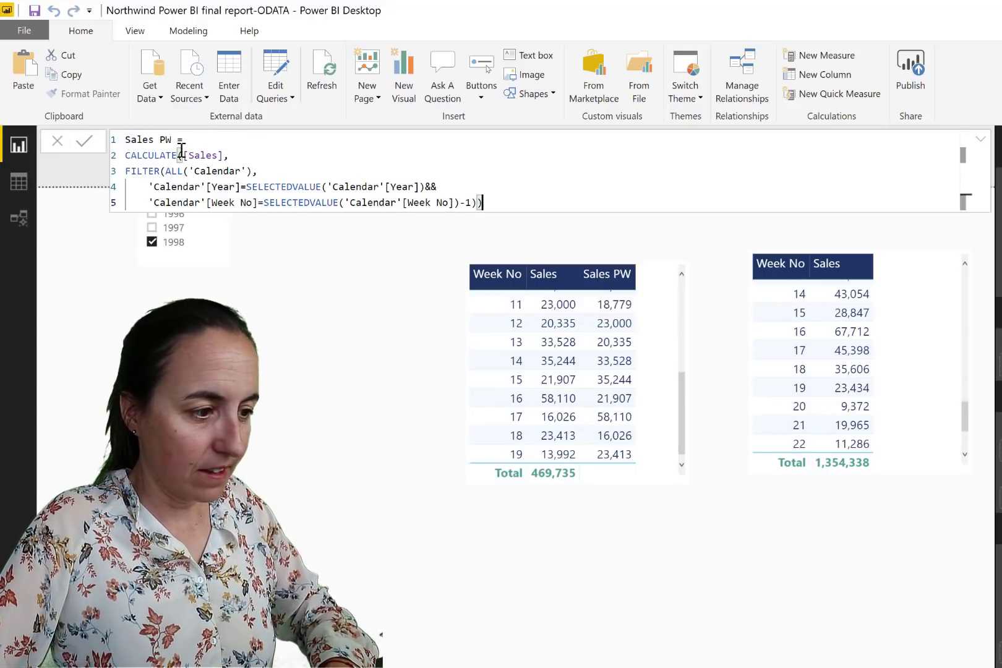
{"action": "left_click", "coordinate": [178, 139]}
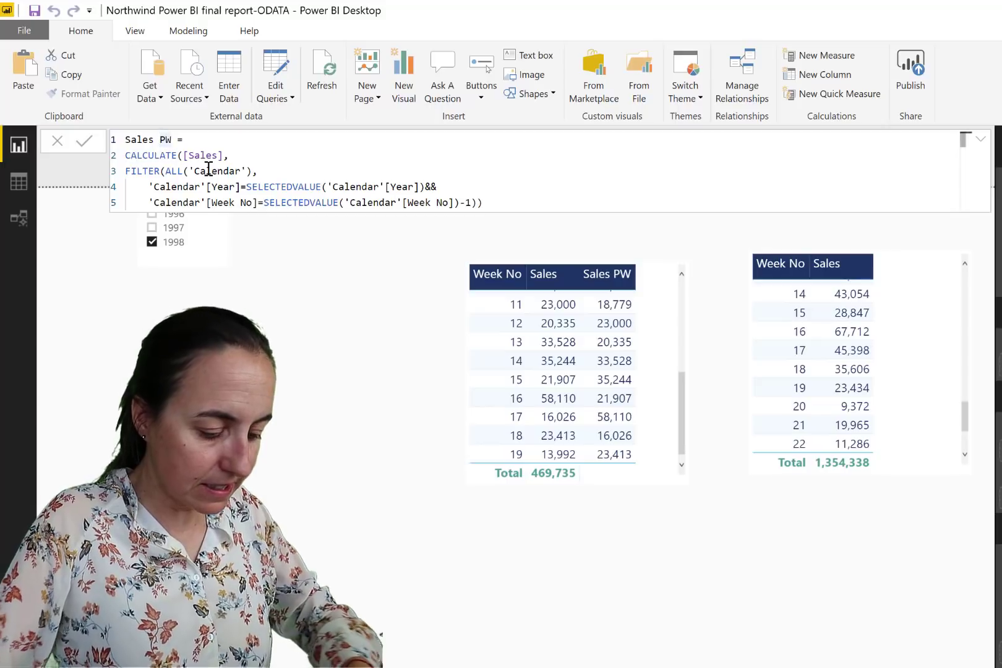
{"action": "type", "text": "S"}
{"action": "key", "text": "Delete"}
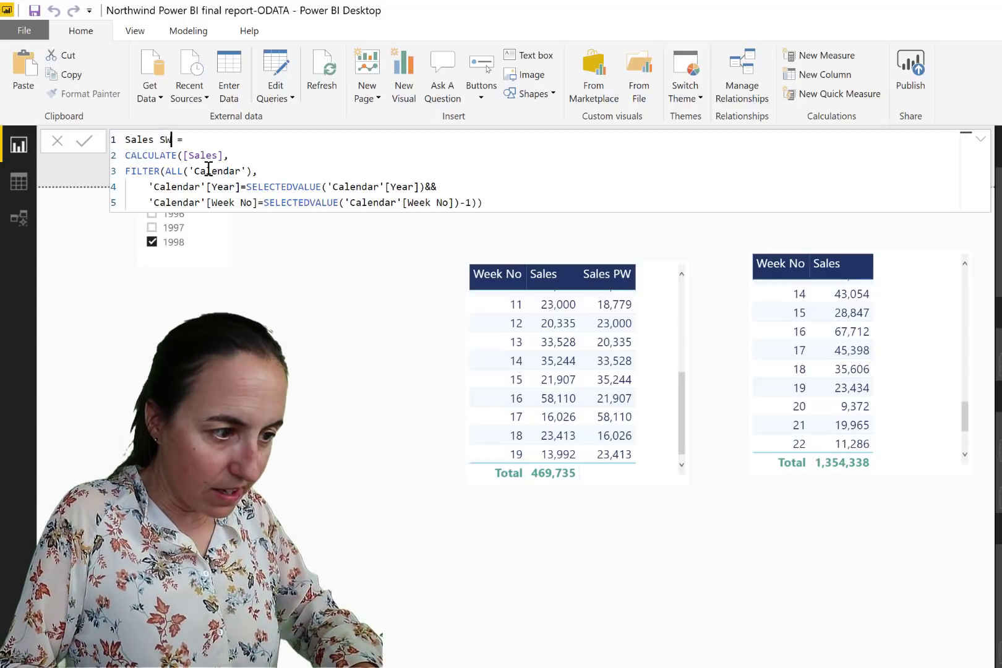
{"action": "key", "text": "Right"}
{"action": "type", "text": "LY"}
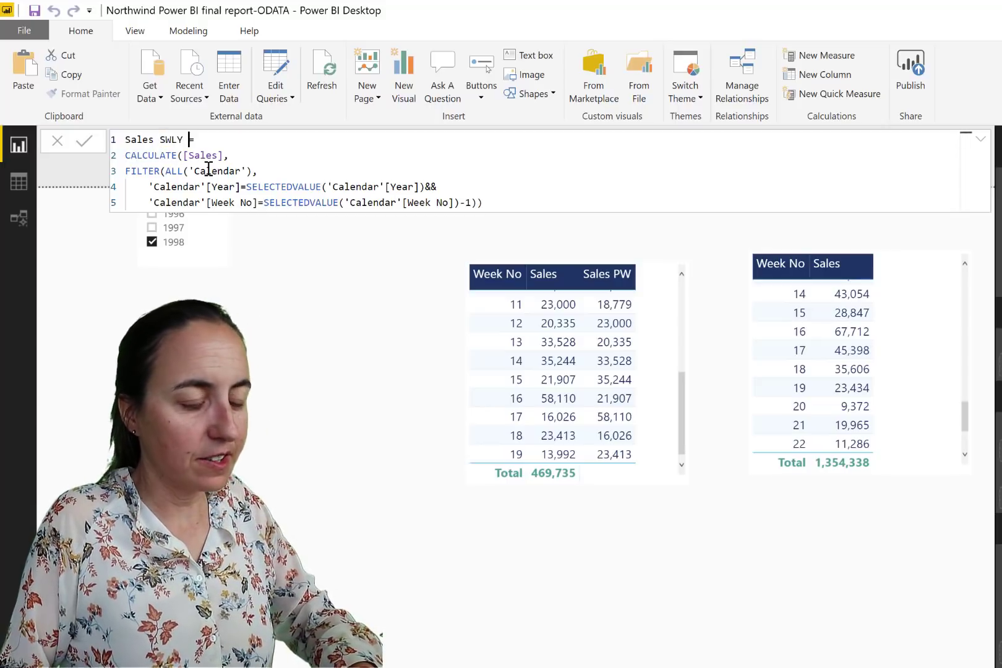
Drop the week -1 offset and subtract 1 from the selected year instead.
{"action": "key", "text": "Down"}
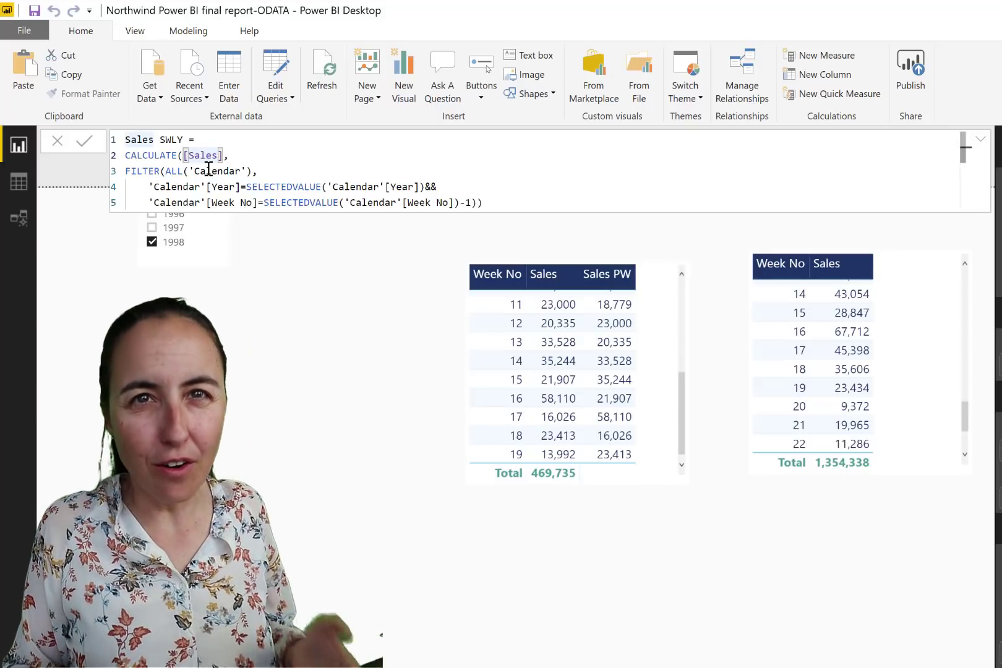
{"action": "left_click", "coordinate": [467, 202]}
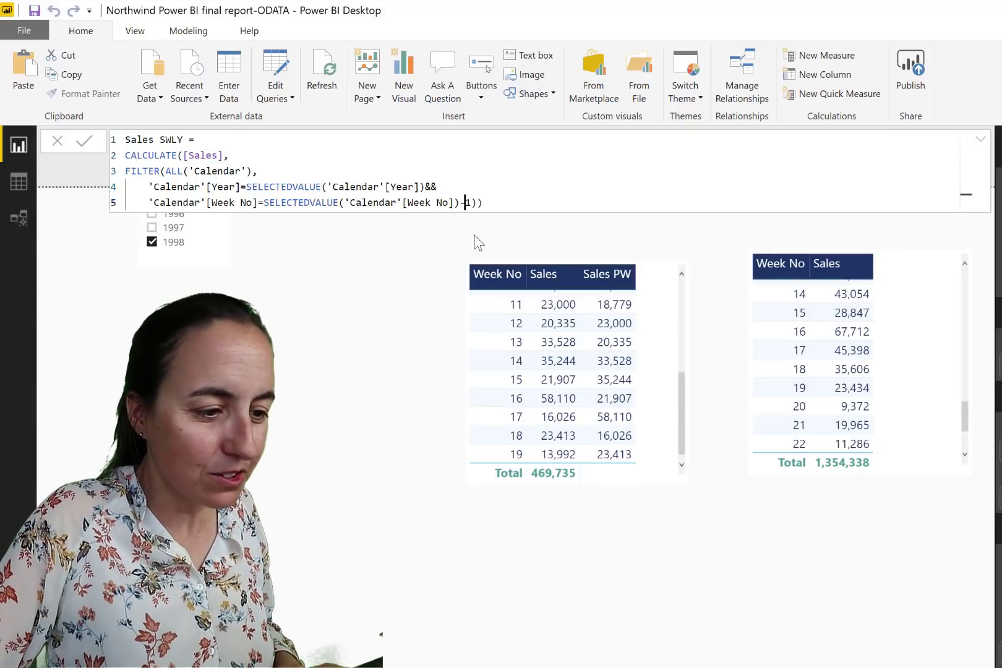
{"action": "key", "text": "BackSpace"}
{"action": "key", "text": "BackSpace"}
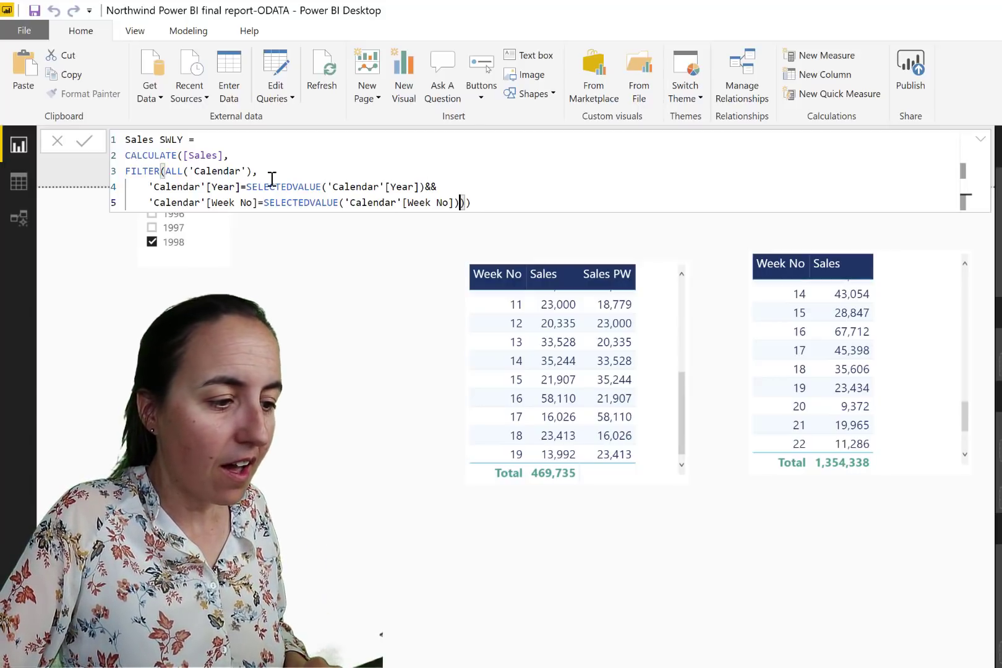
{"action": "left_click", "coordinate": [421, 188]}
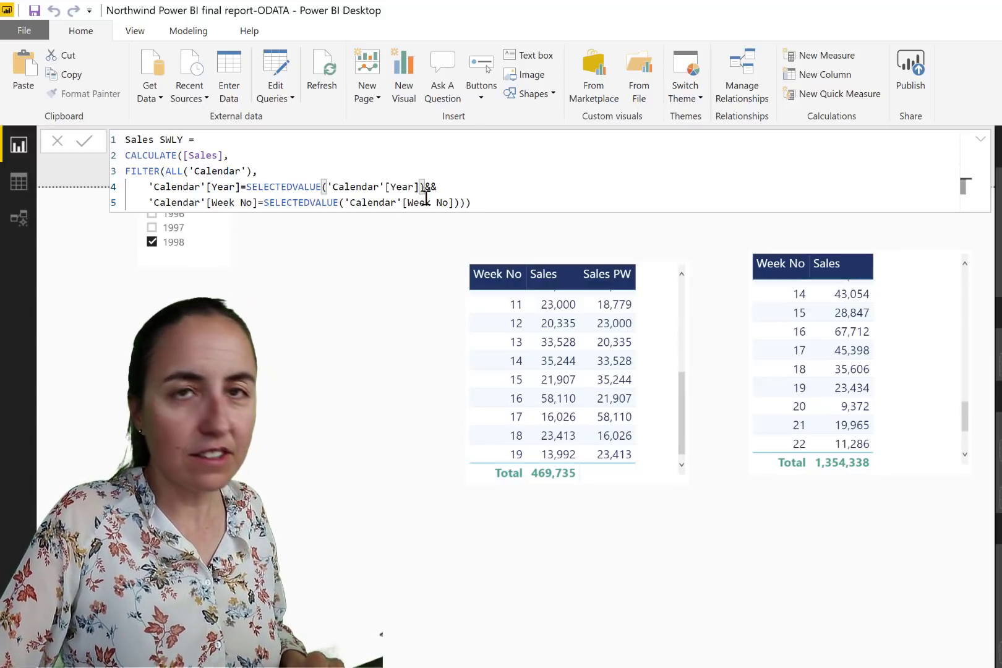
{"action": "type", "text": "-1"}
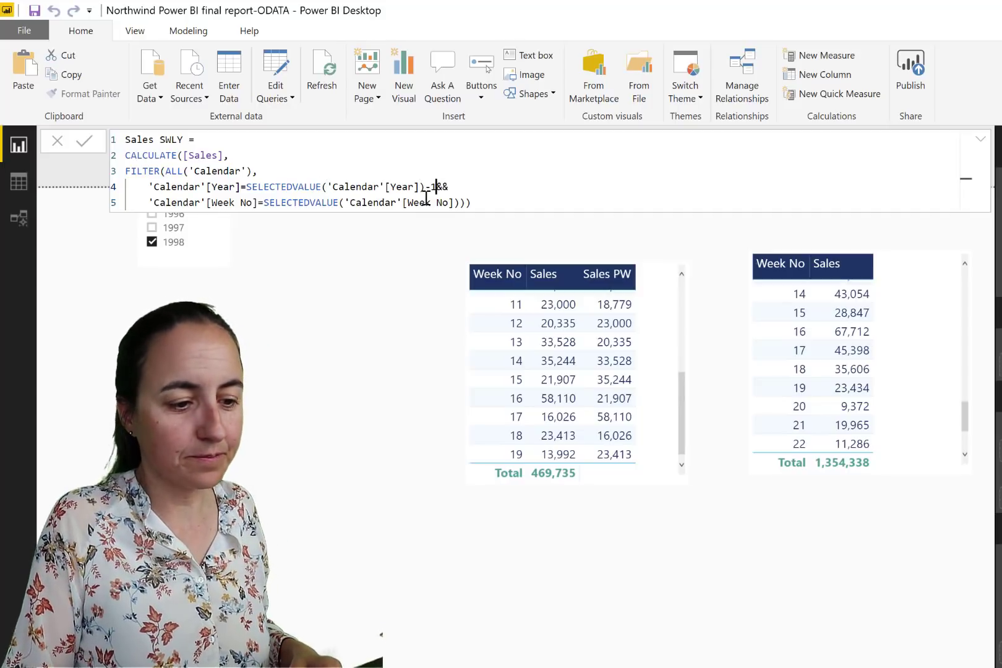
{"action": "key", "text": "ctrl+End"}
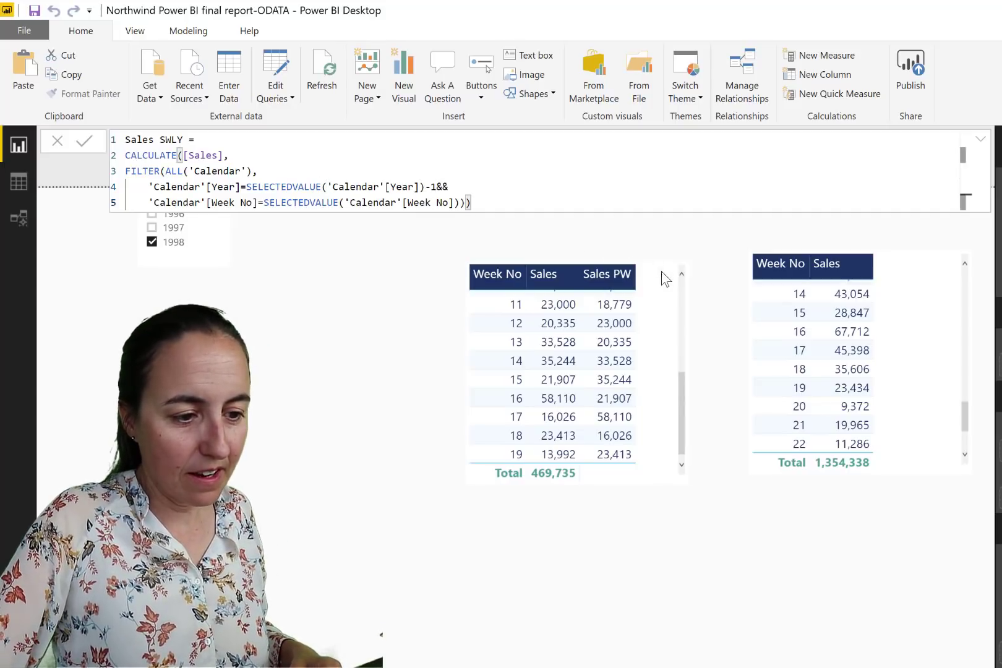
Move the Sales PW table left, widen it, and add Sales SWLY as a column.
{"action": "left_click_drag", "start_coordinate": [632, 256], "coordinate": [518, 246]}
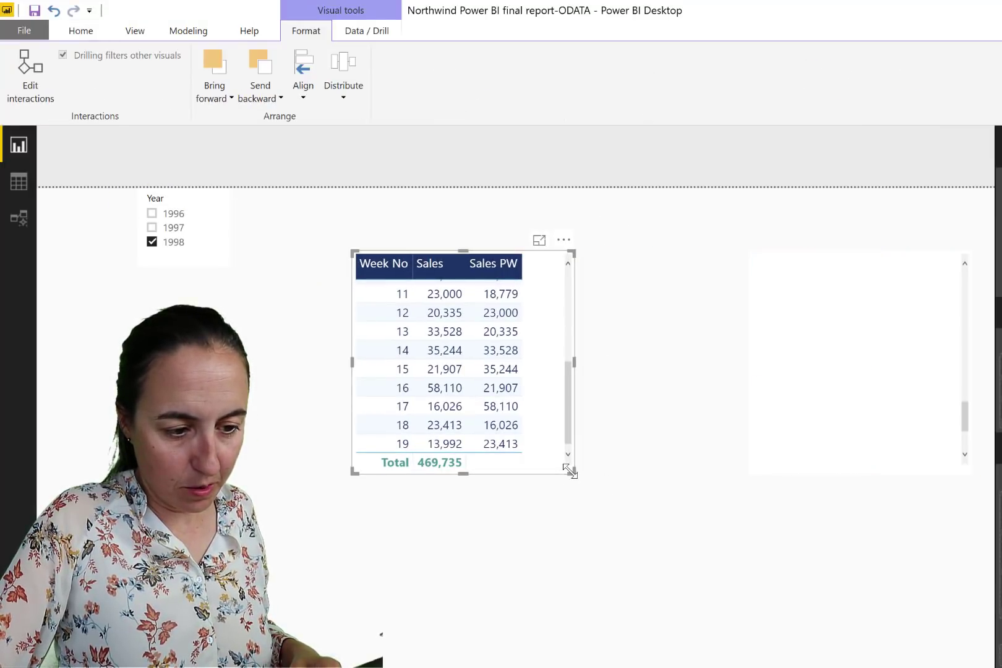
{"action": "left_click_drag", "start_coordinate": [571, 471], "coordinate": [642, 474]}
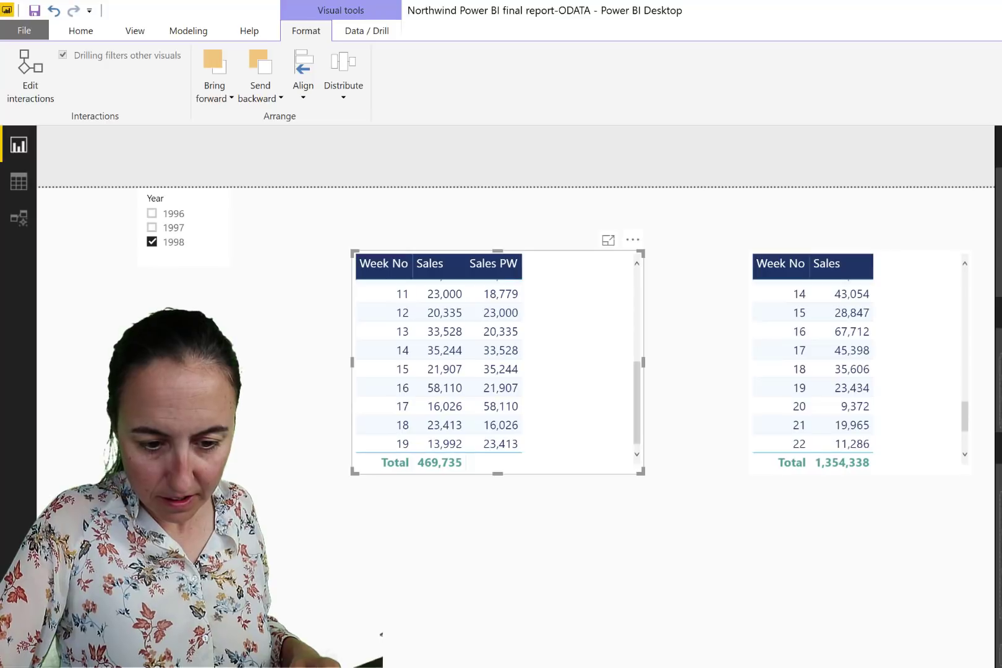
{"action": "left_click_drag", "start_coordinate": [773, 473], "coordinate": [605, 410]}
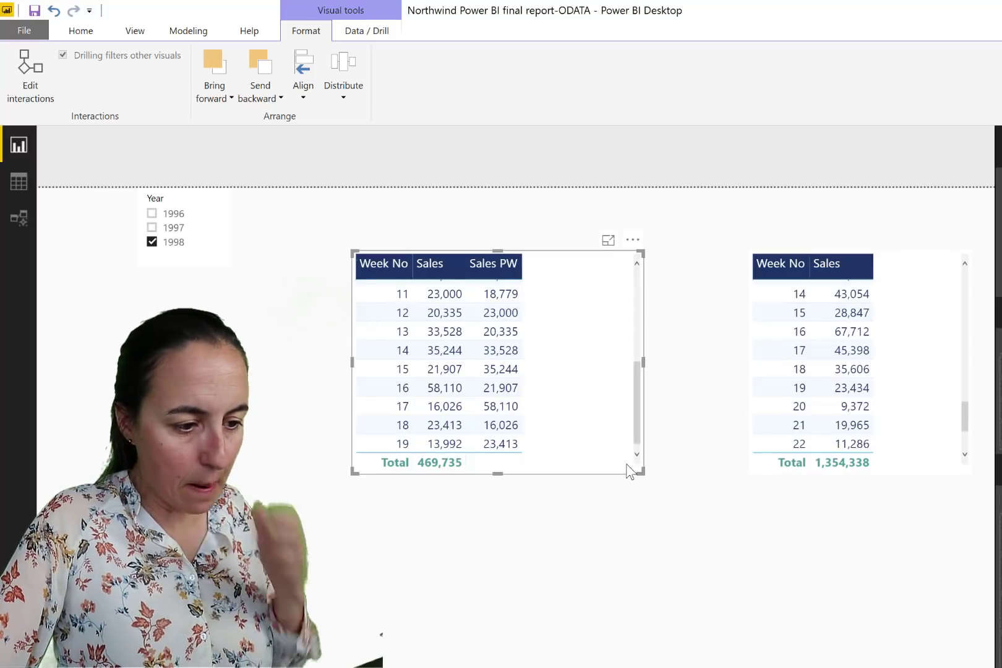
Format Sales SWLY as a whole number with thousands separators.
{"action": "left_click", "coordinate": [993, 609]}
{"action": "left_click", "coordinate": [197, 33]}
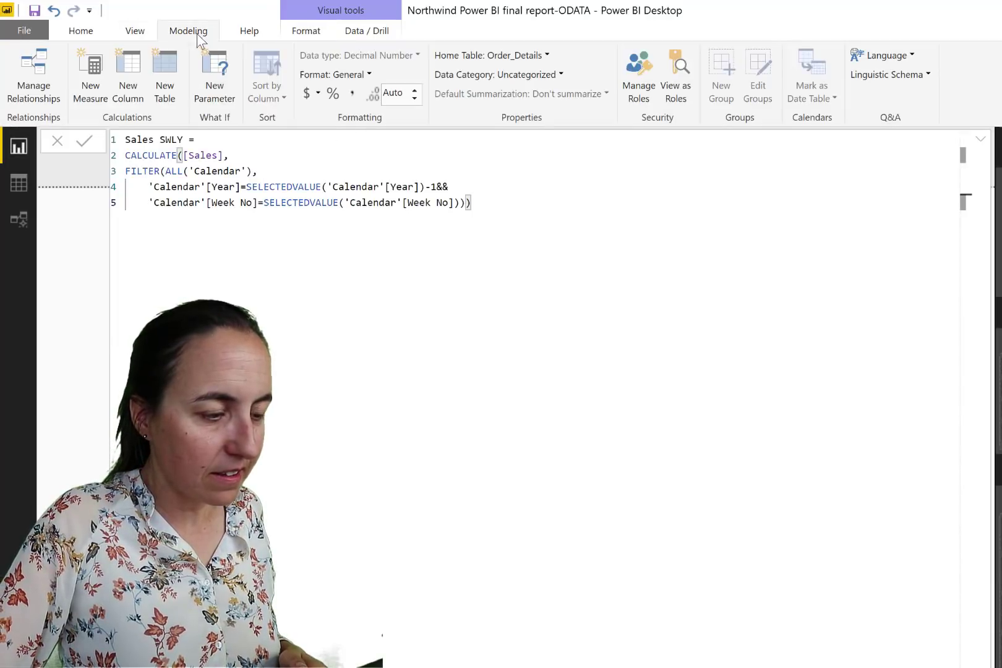
{"action": "left_click", "coordinate": [324, 75]}
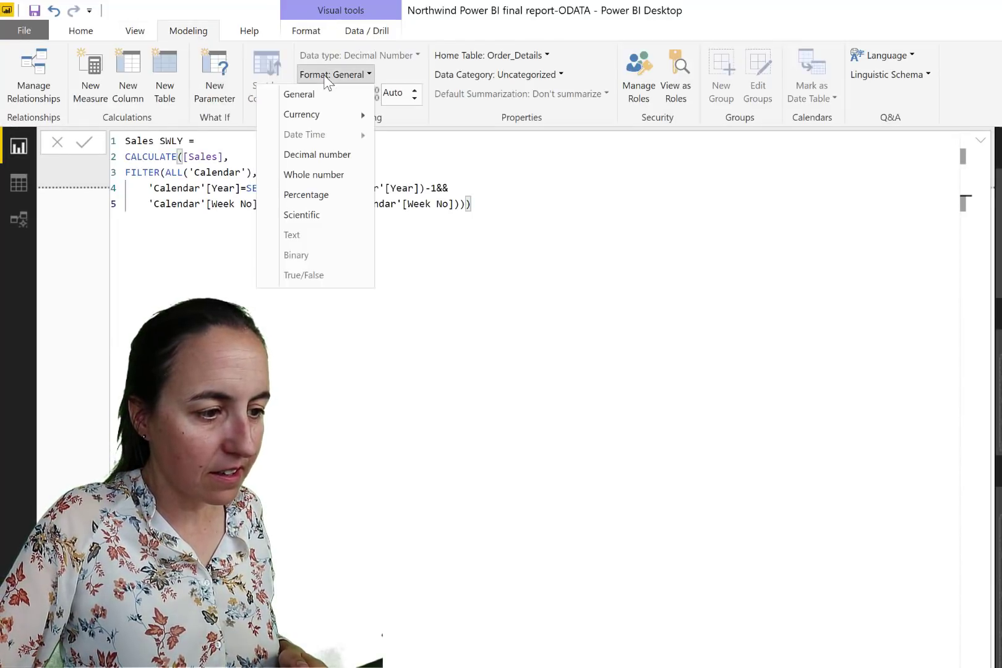
{"action": "left_click", "coordinate": [324, 174]}
{"action": "left_click", "coordinate": [350, 94]}
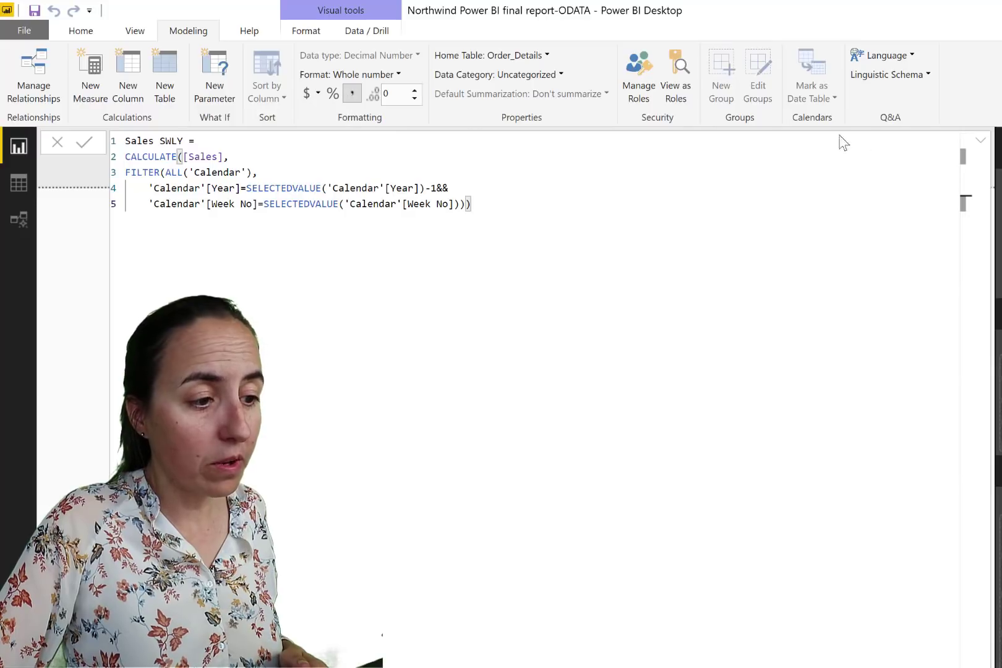
{"action": "left_click", "coordinate": [981, 143]}
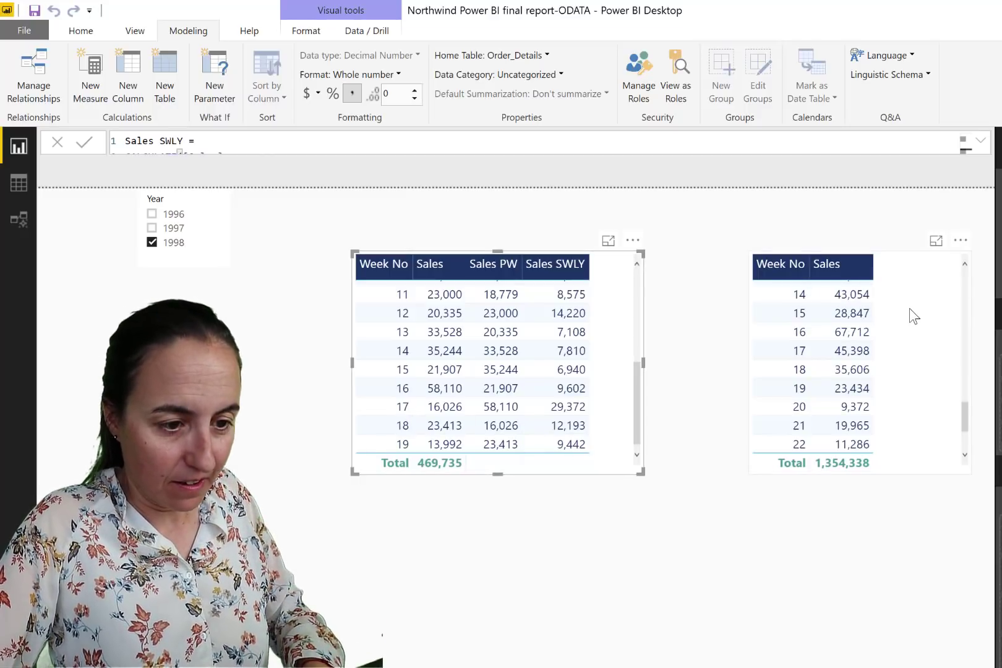
Duplicate the right-hand Week No/Sales table and place the copy below the others.
{"action": "left_click", "coordinate": [914, 267]}
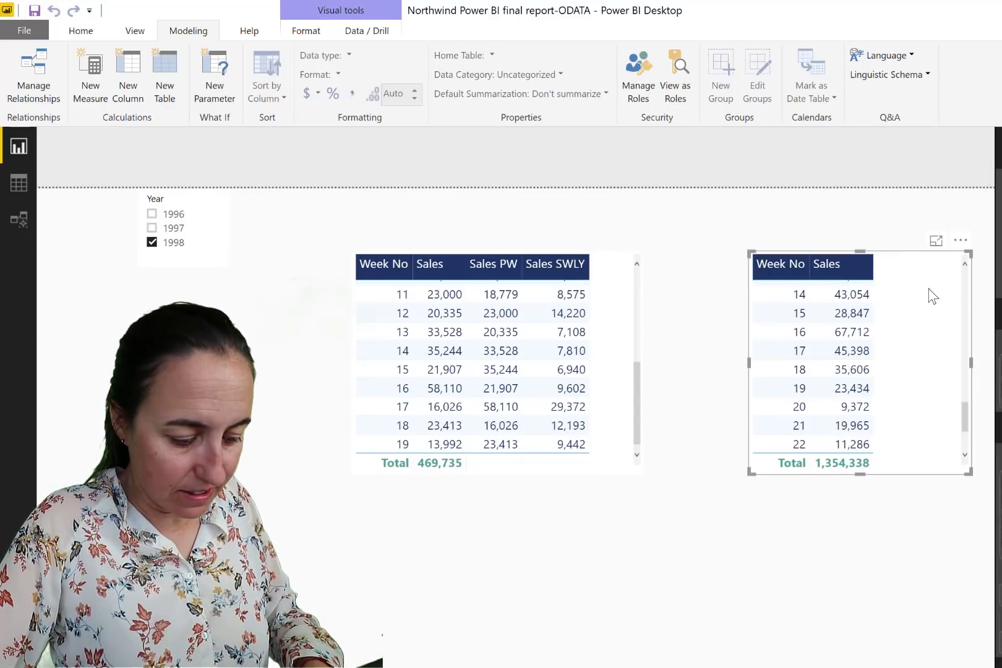
{"action": "key", "text": "ctrl+c"}
{"action": "key", "text": "ctrl+v"}
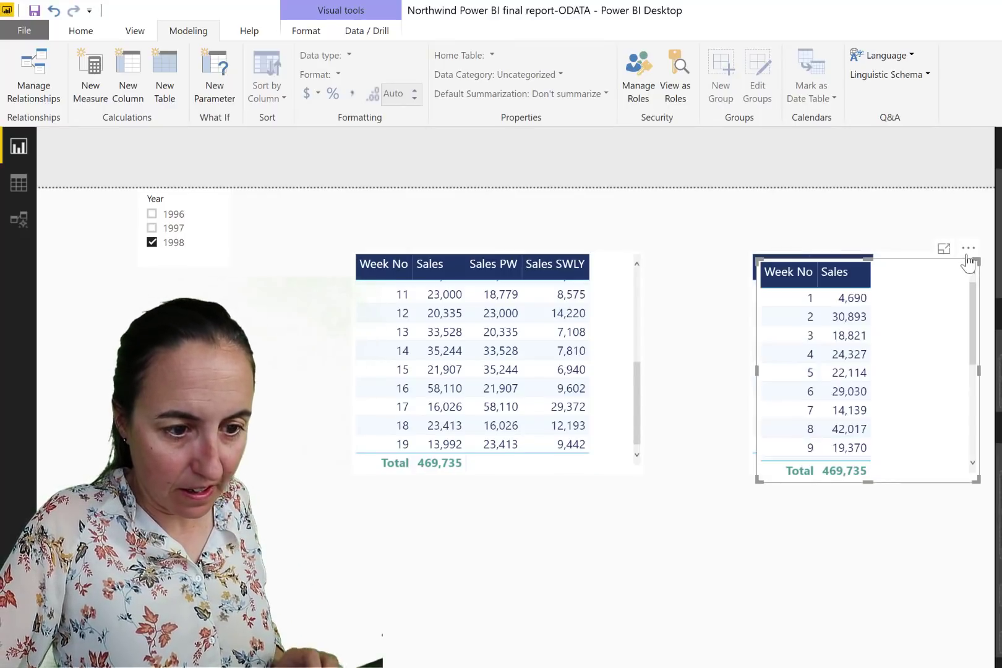
{"action": "left_click_drag", "start_coordinate": [969, 257], "coordinate": [799, 511]}
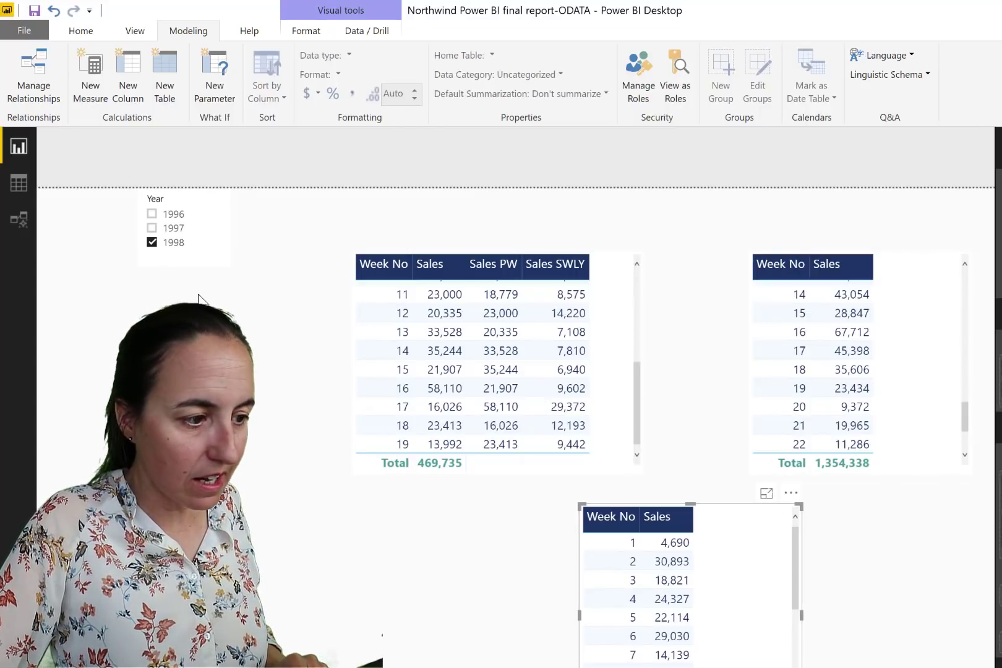
Check the Year slicer with 1997, then set its interaction with the bottom table to None.
{"action": "left_click", "coordinate": [173, 229], "text": "ctrl"}
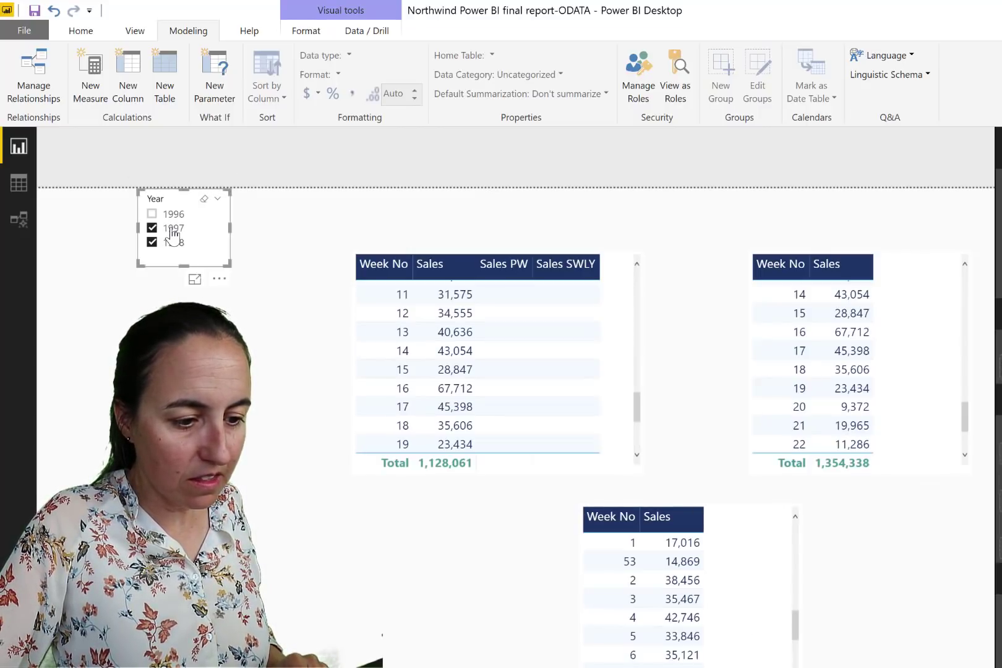
{"action": "left_click", "coordinate": [174, 241]}
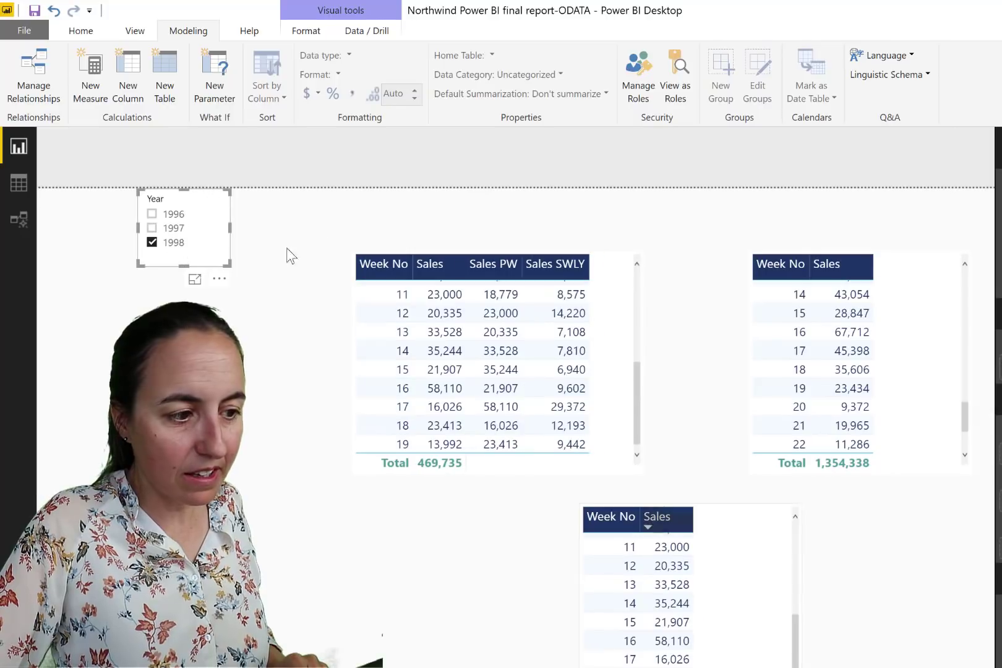
{"action": "left_click", "coordinate": [307, 31]}
{"action": "left_click", "coordinate": [31, 81]}
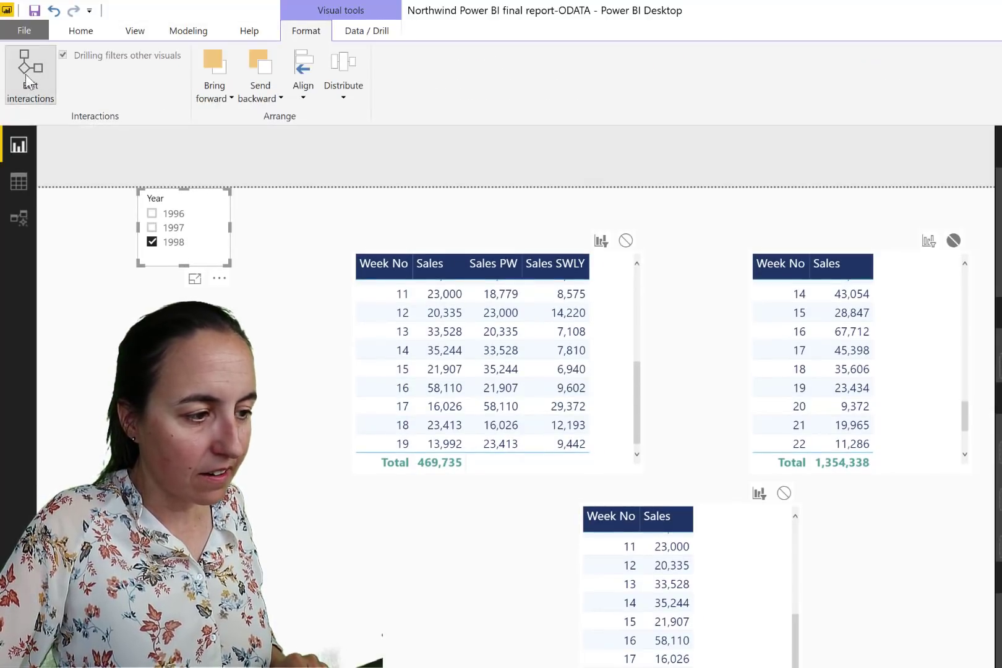
{"action": "left_click", "coordinate": [736, 494]}
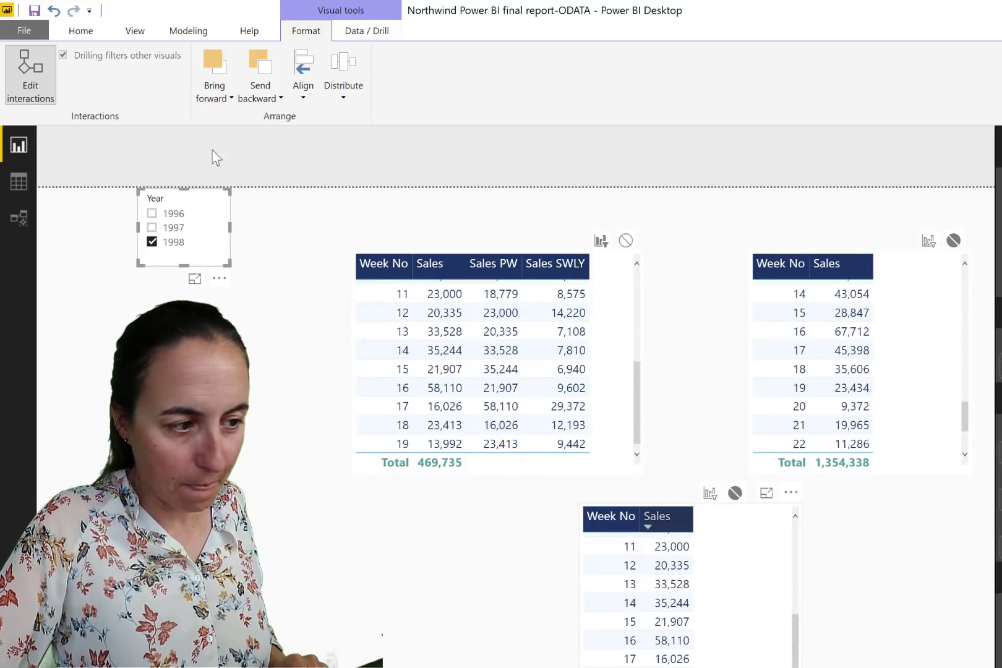
{"action": "left_click", "coordinate": [42, 74]}
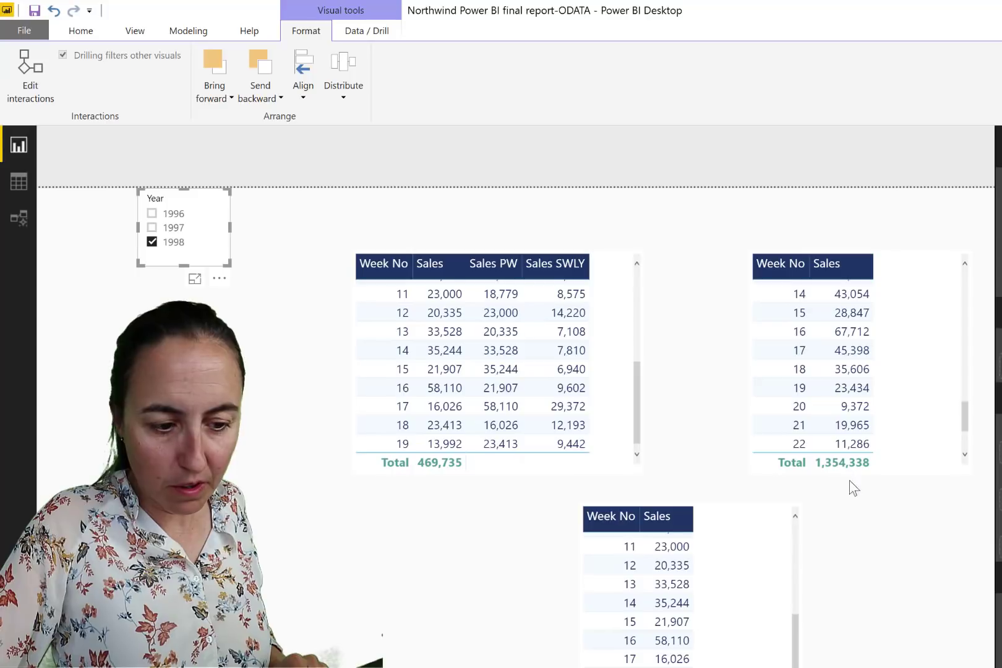
Add Year to the bottom table and scroll to week 19: 9,442 in 1997, matching Sales SWLY.
{"action": "left_click_drag", "start_coordinate": [850, 480], "coordinate": [743, 594]}
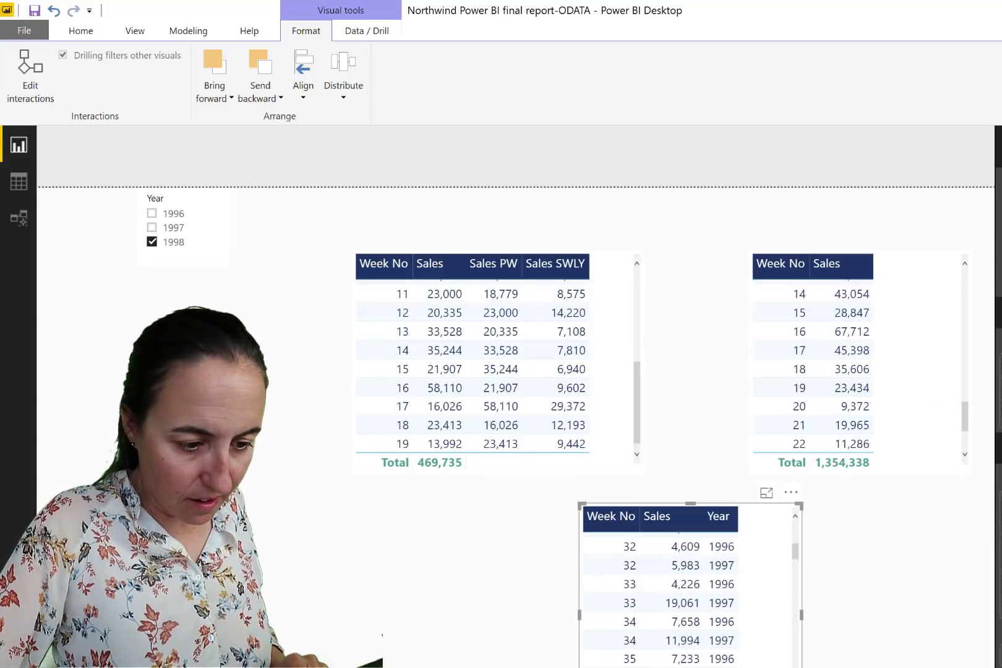
{"action": "scroll", "coordinate": [742, 619], "scroll_direction": "down", "scroll_amount": 1}
{"action": "scroll", "coordinate": [743, 619], "scroll_direction": "up", "scroll_amount": 3}
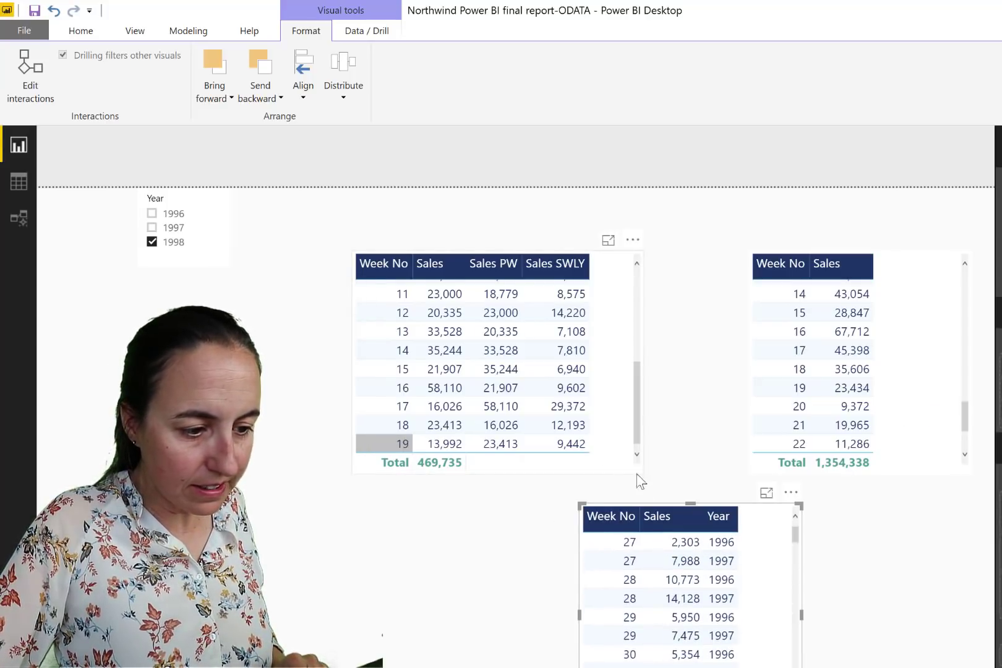
{"action": "scroll", "coordinate": [739, 647], "scroll_direction": "down", "scroll_amount": 10}
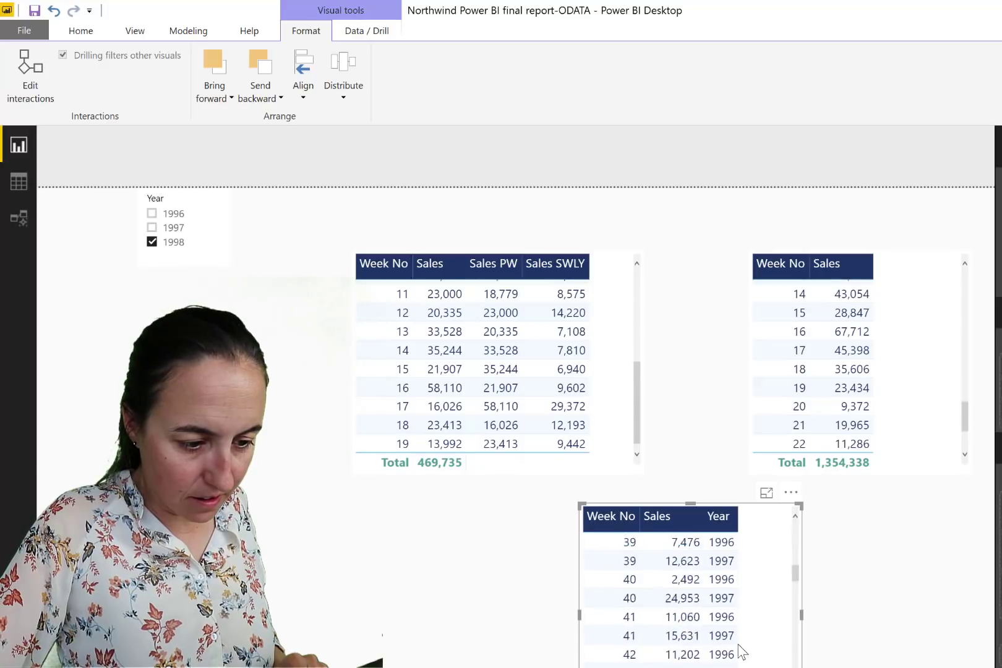
{"action": "scroll", "coordinate": [740, 651], "scroll_direction": "down", "scroll_amount": 12}
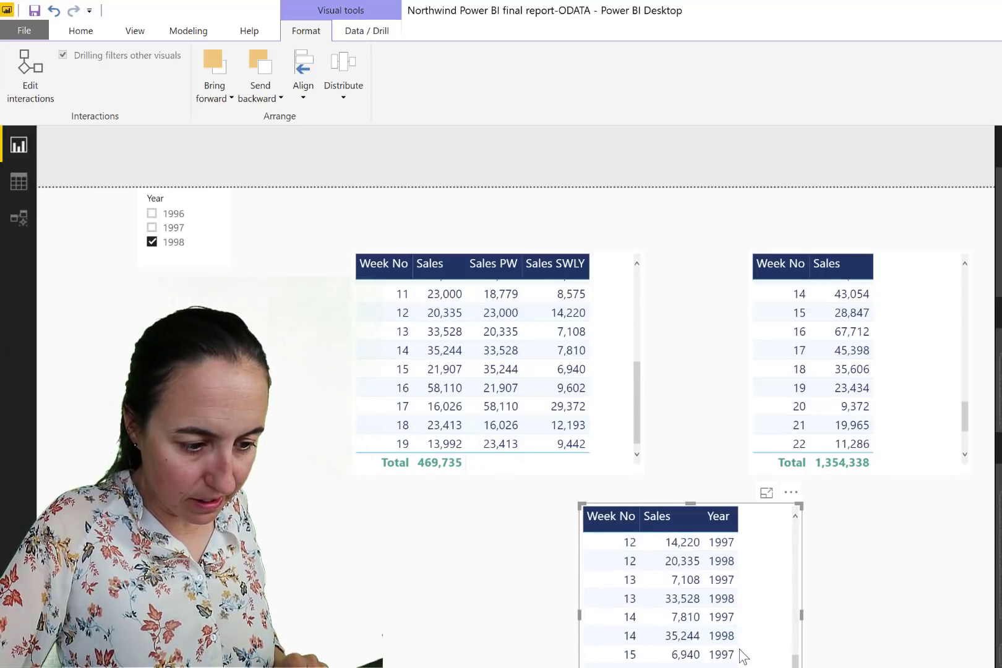
{"action": "scroll", "coordinate": [740, 655], "scroll_direction": "down", "scroll_amount": 3}
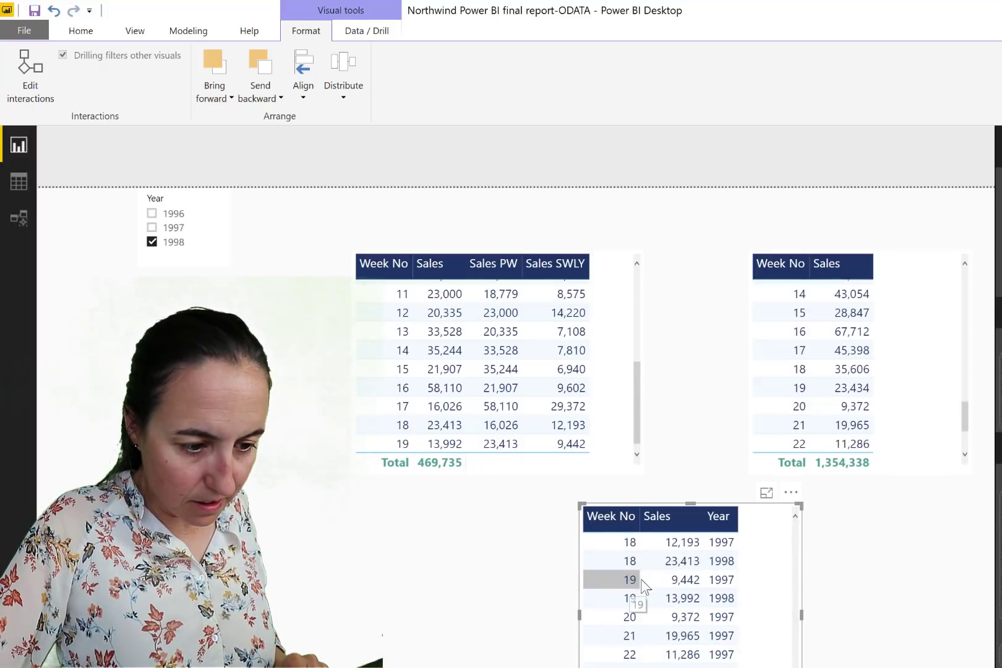